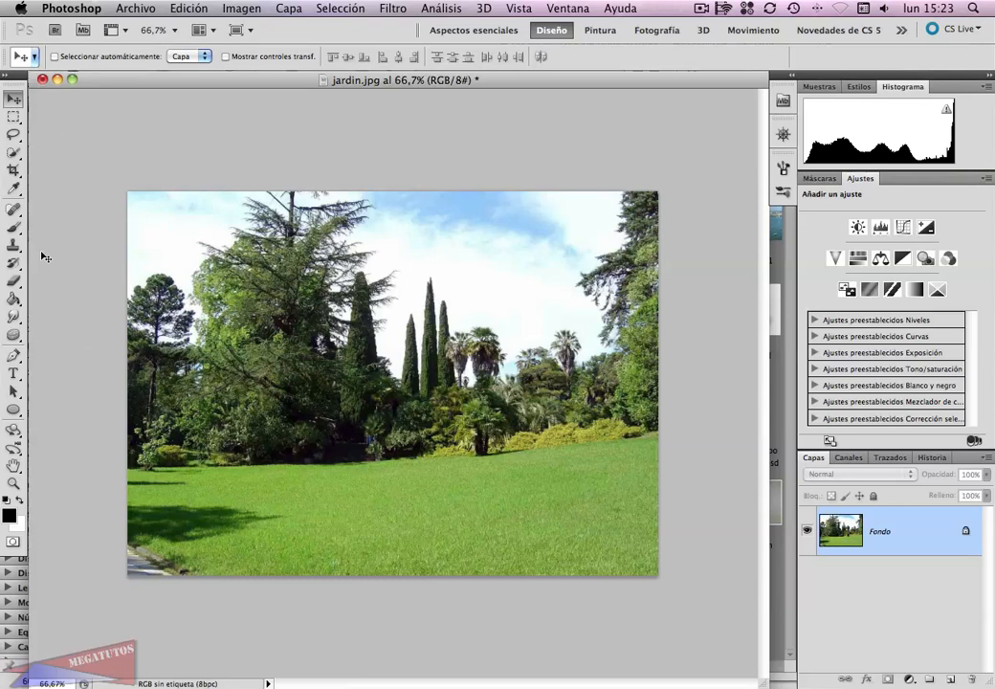
Activate the Brush tool and look through its tip presets, from hard and soft round tips to textured shapes.
{"action": "left_click", "coordinate": [15, 227]}
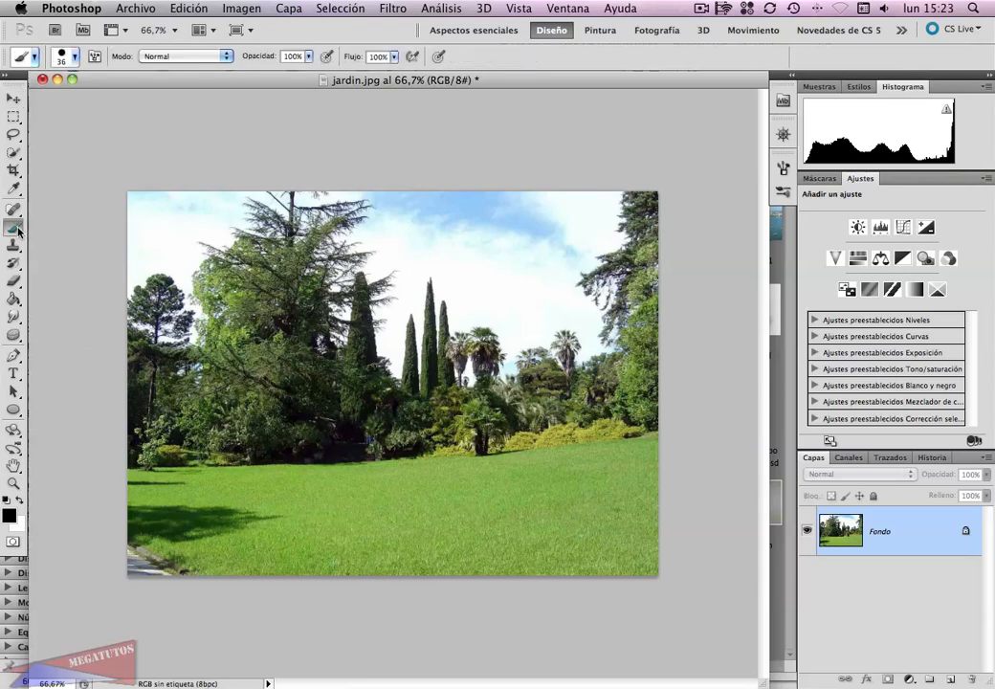
{"action": "left_click", "coordinate": [75, 58]}
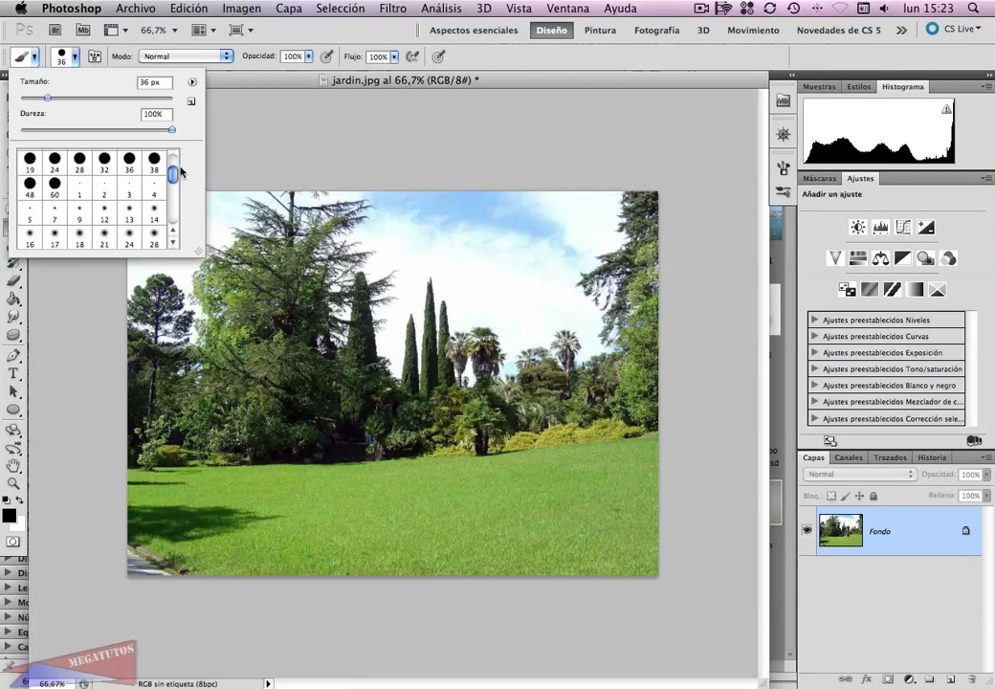
{"action": "mouse_move", "coordinate": [174, 172]}
{"action": "left_mouse_down"}
{"action": "mouse_move", "coordinate": [175, 200]}
{"action": "mouse_move", "coordinate": [178, 186]}
{"action": "left_mouse_up"}
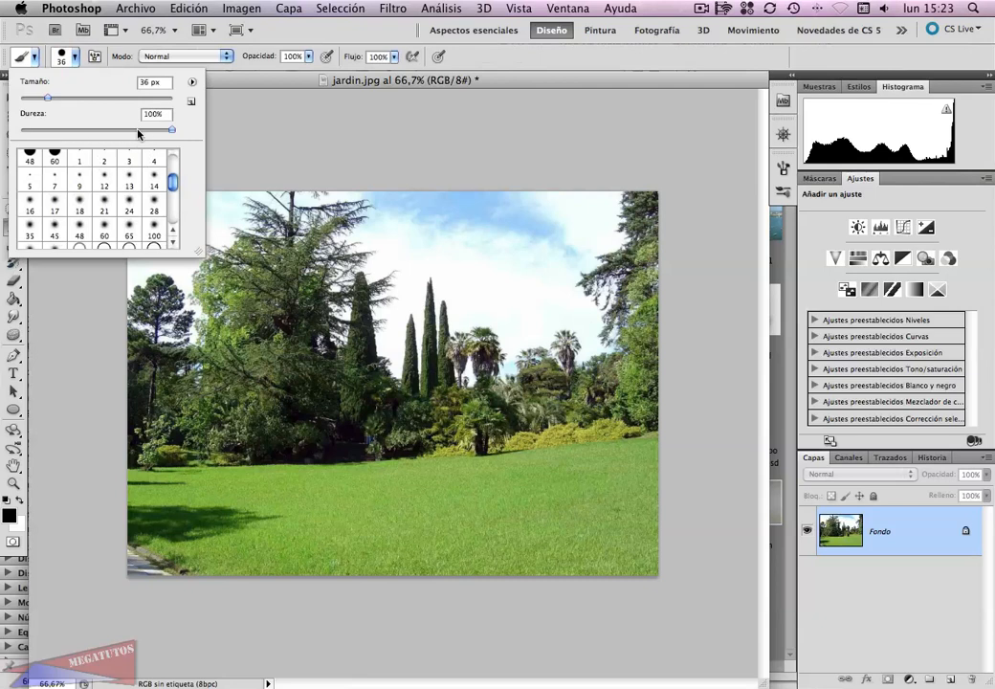
{"action": "left_click_drag", "start_coordinate": [173, 185], "coordinate": [174, 213]}
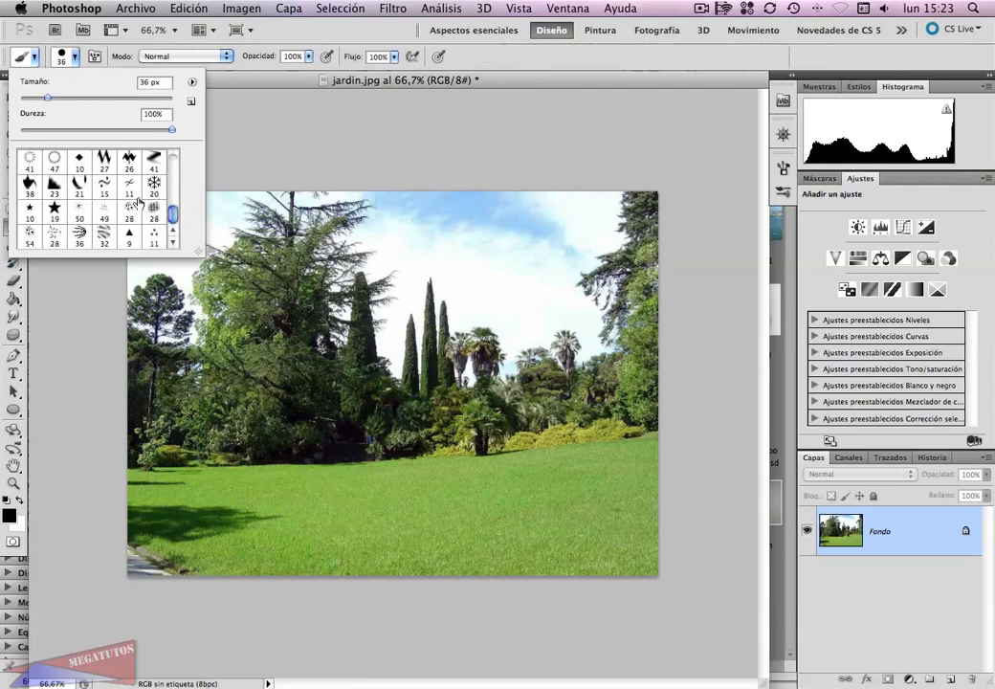
{"action": "left_click_drag", "start_coordinate": [173, 212], "coordinate": [173, 164]}
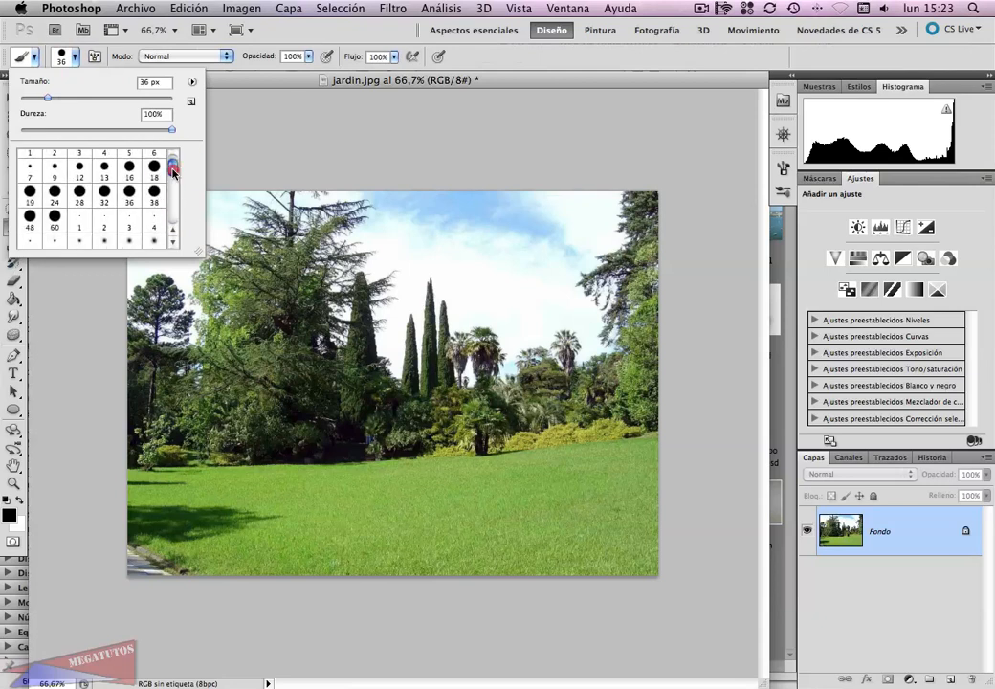
{"action": "left_click_drag", "start_coordinate": [173, 164], "coordinate": [173, 194]}
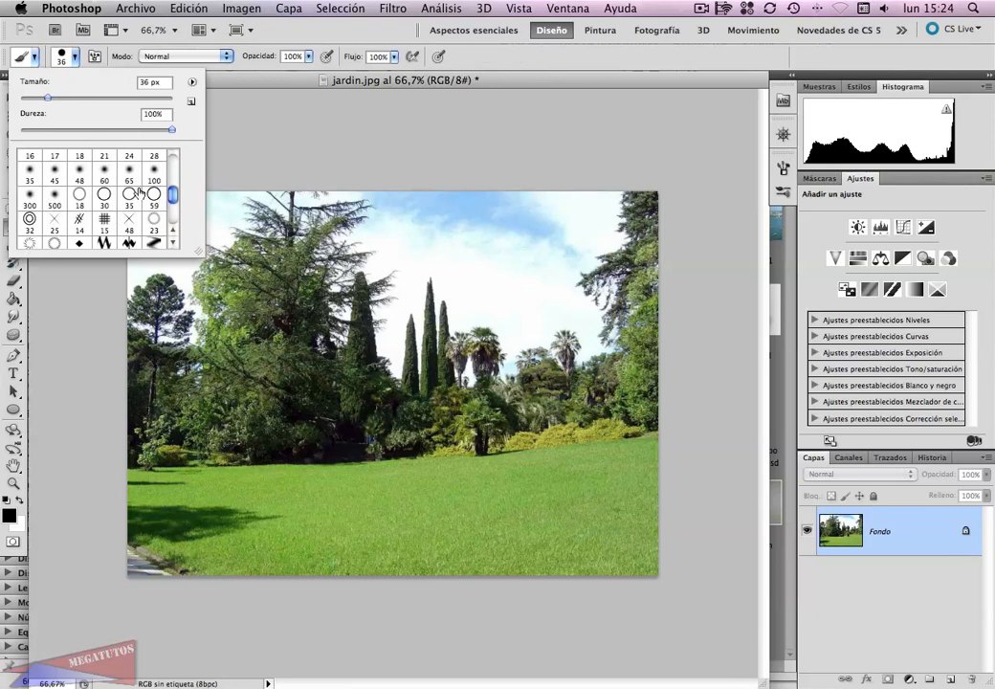
{"action": "left_click_drag", "start_coordinate": [173, 194], "coordinate": [174, 206]}
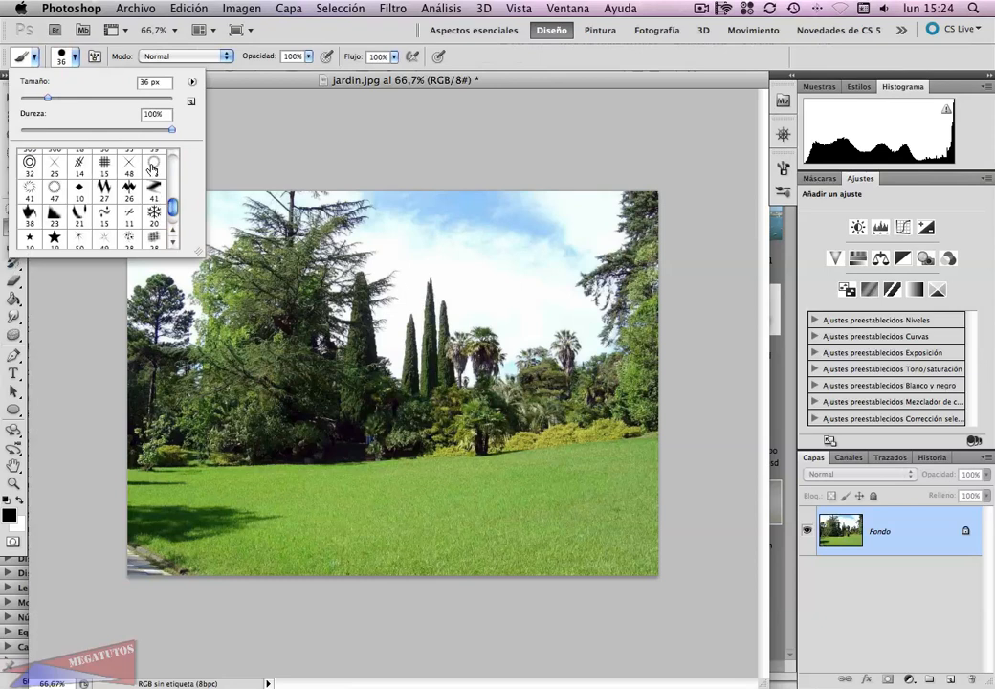
{"action": "left_click", "coordinate": [262, 83]}
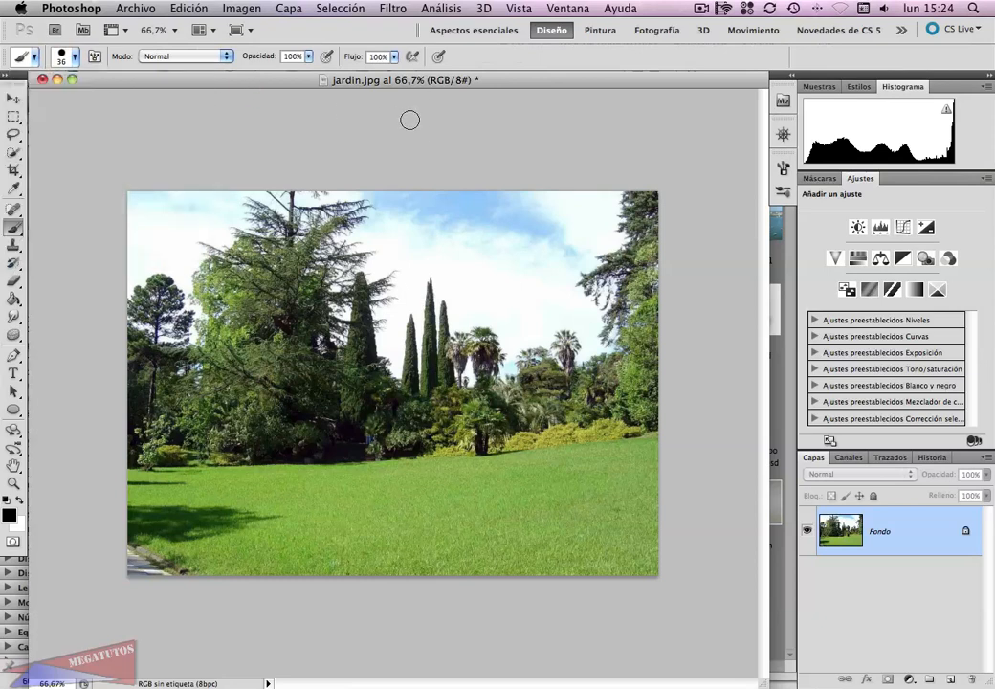
Open the full brush settings (Pincel) and show the tip shape options with the round tip presets.
{"action": "left_click", "coordinate": [567, 10]}
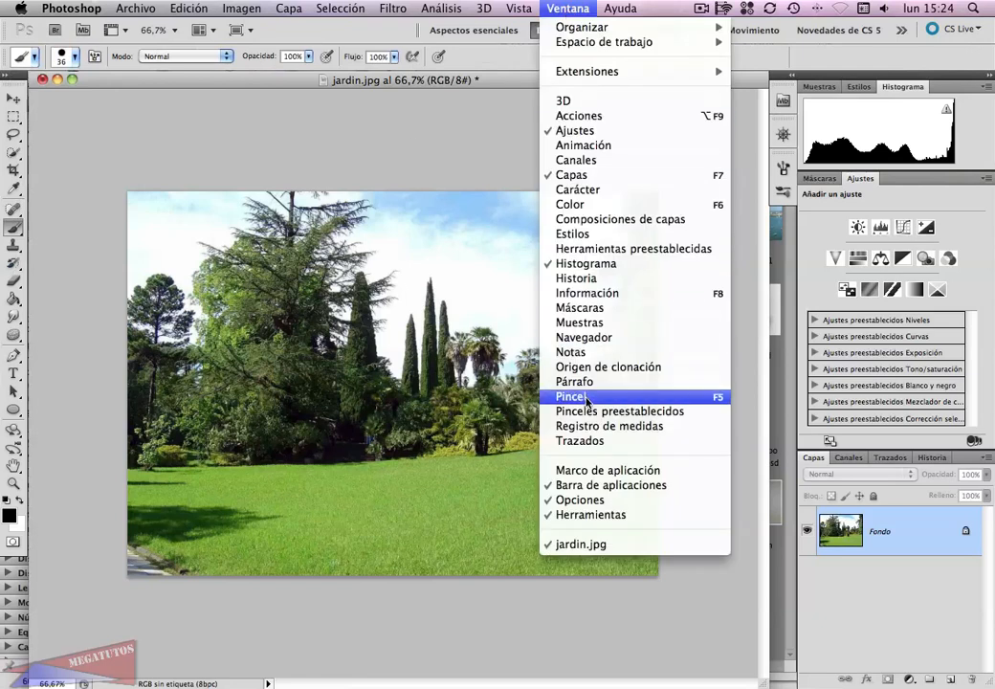
{"action": "left_click", "coordinate": [785, 195]}
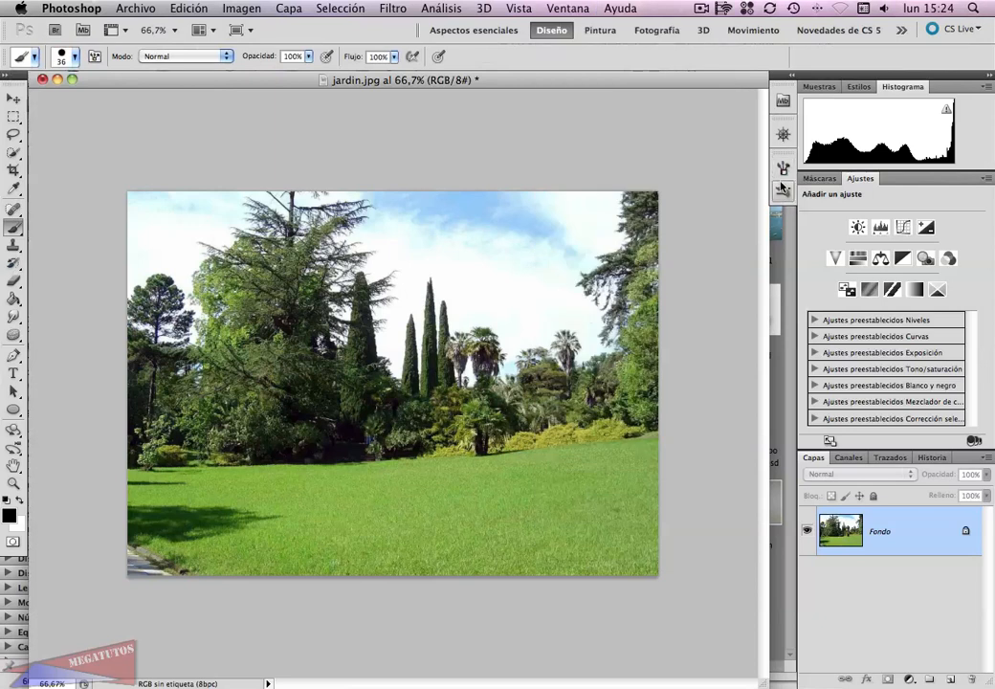
{"action": "left_click", "coordinate": [783, 167]}
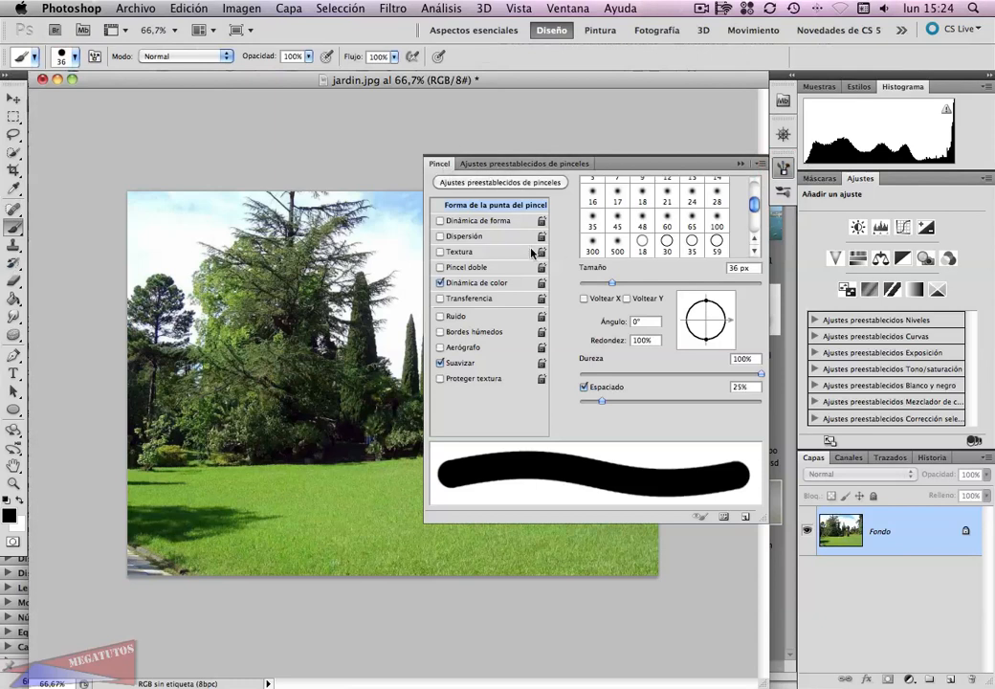
{"action": "left_click", "coordinate": [502, 205]}
{"action": "mouse_move", "coordinate": [756, 204]}
{"action": "left_mouse_down"}
{"action": "mouse_move", "coordinate": [754, 220]}
{"action": "mouse_move", "coordinate": [754, 192]}
{"action": "left_mouse_up"}
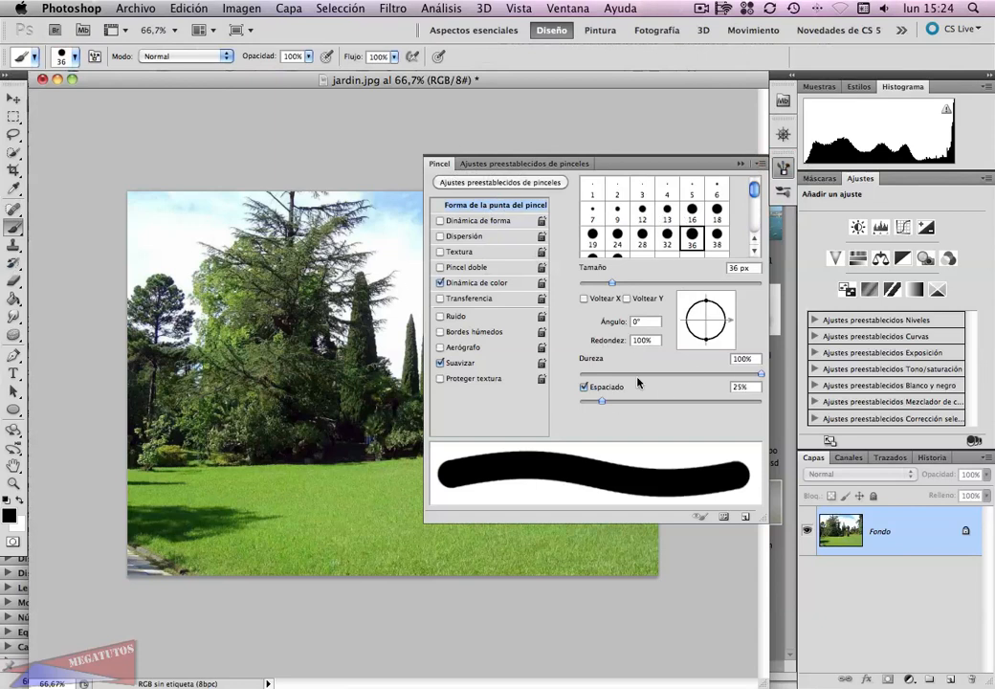
Try a tip spacing of 118%, reselect the hard round 36 px tip, and paint a wavy solid stroke across the sky.
{"action": "left_click_drag", "start_coordinate": [601, 404], "coordinate": [678, 403]}
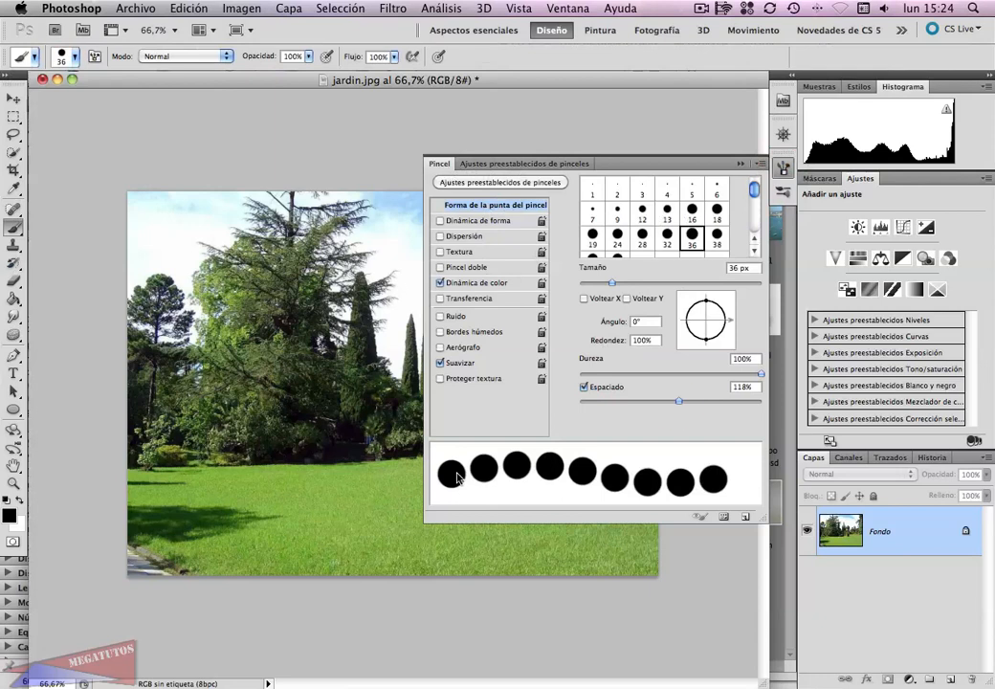
{"action": "left_click", "coordinate": [692, 239]}
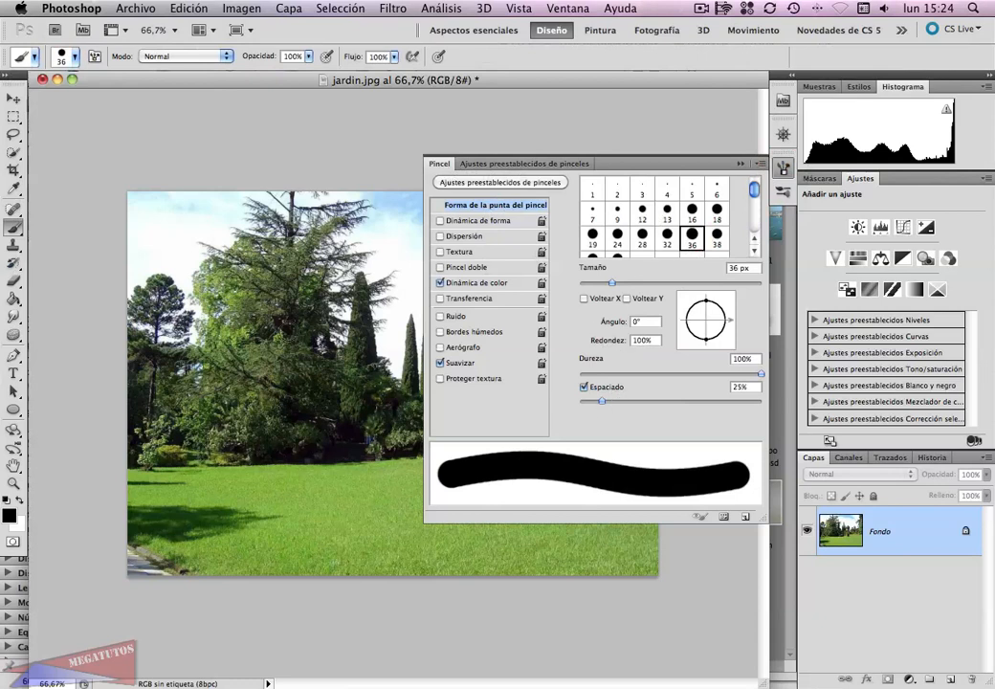
{"action": "mouse_move", "coordinate": [162, 222]}
{"action": "left_mouse_down"}
{"action": "mouse_move", "coordinate": [206, 217]}
{"action": "mouse_move", "coordinate": [265, 232]}
{"action": "mouse_move", "coordinate": [352, 229]}
{"action": "left_mouse_up"}
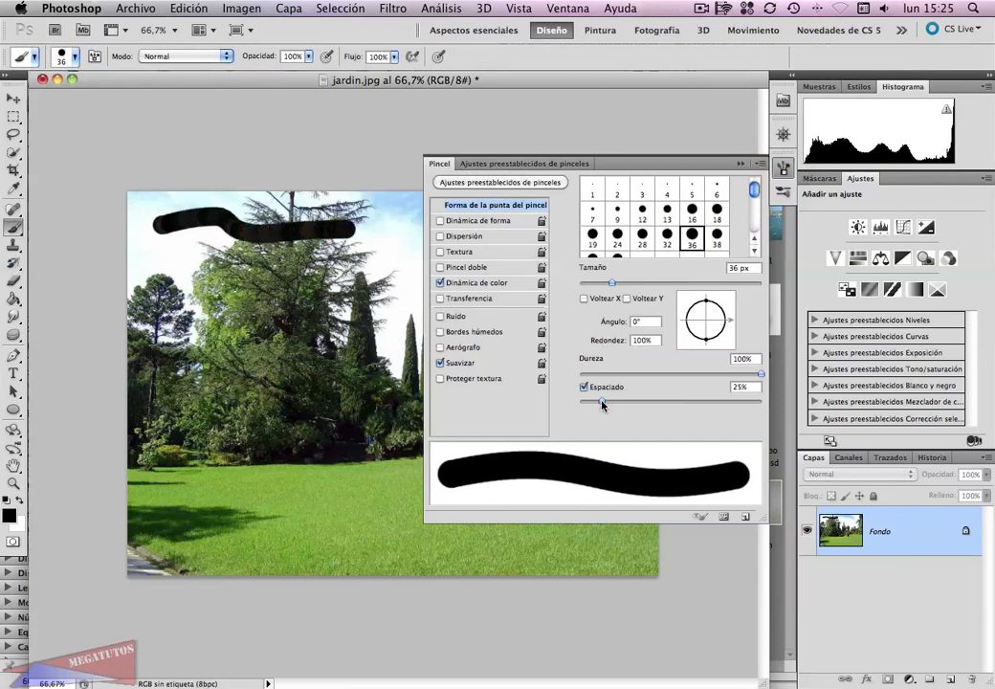
Set the tip spacing to 116%, testing it with a dotted stroke across the large tree, and undo both test strokes.
{"action": "left_click_drag", "start_coordinate": [602, 403], "coordinate": [675, 409]}
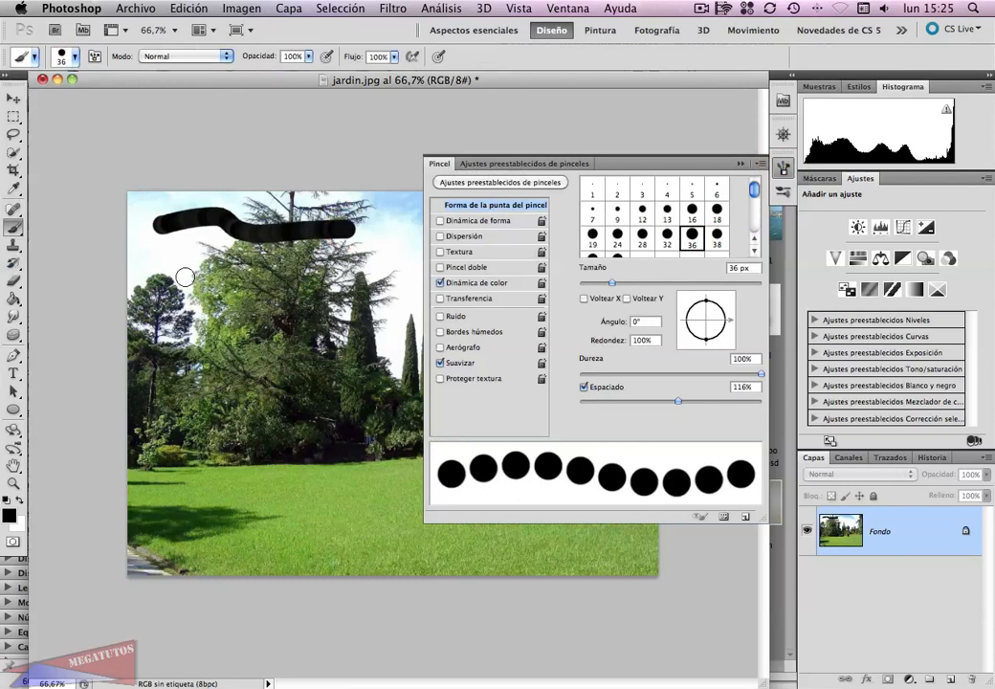
{"action": "mouse_move", "coordinate": [169, 272]}
{"action": "left_mouse_down"}
{"action": "mouse_move", "coordinate": [221, 264]}
{"action": "mouse_move", "coordinate": [260, 289]}
{"action": "mouse_move", "coordinate": [367, 274]}
{"action": "left_mouse_up"}
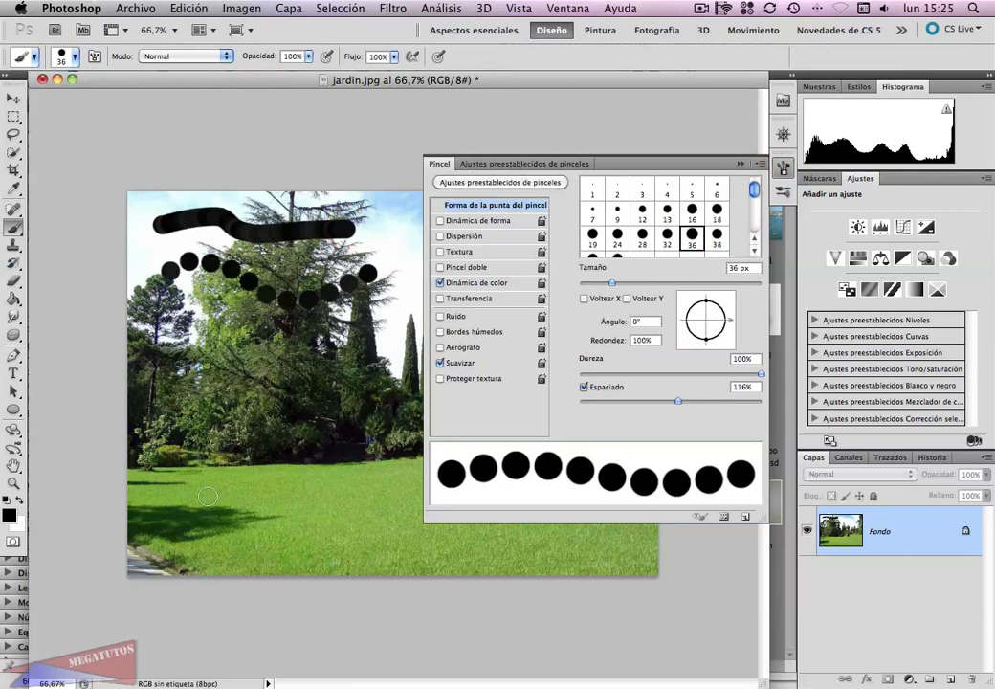
{"action": "key", "text": "super+alt+z"}
{"action": "key", "text": "super+alt+z"}
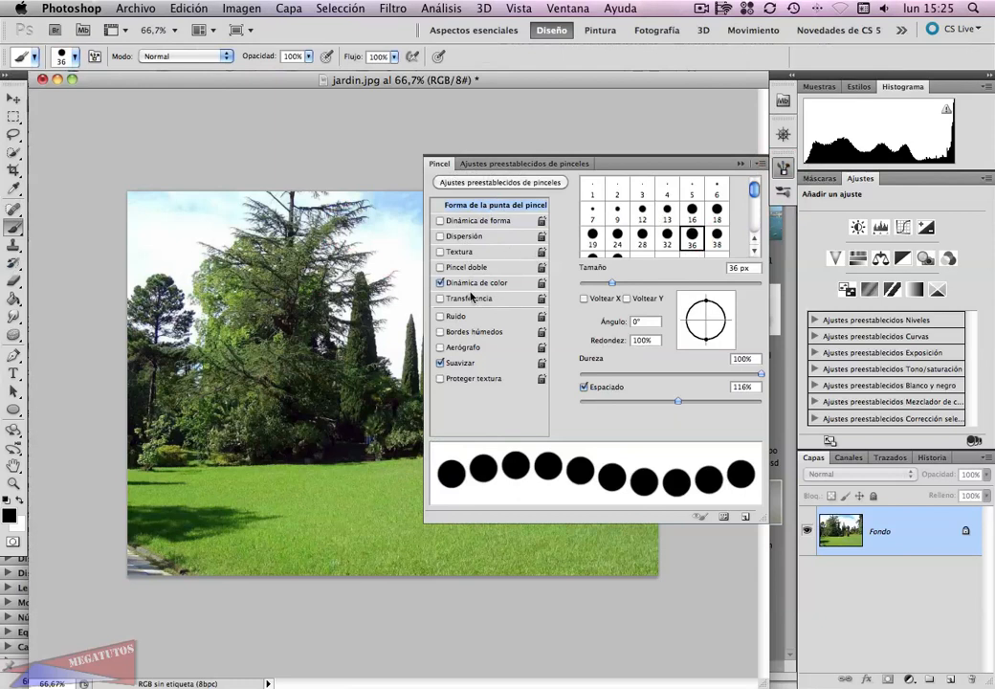
Enable the Dispersión option for the brush and show its settings.
{"action": "left_click", "coordinate": [469, 241]}
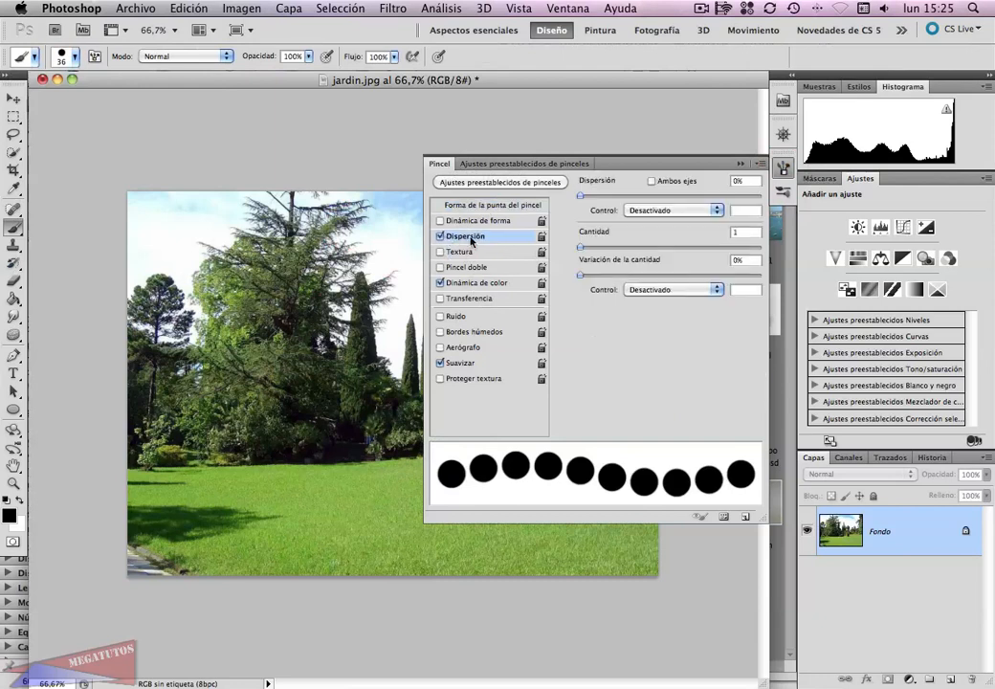
{"action": "left_click", "coordinate": [440, 236]}
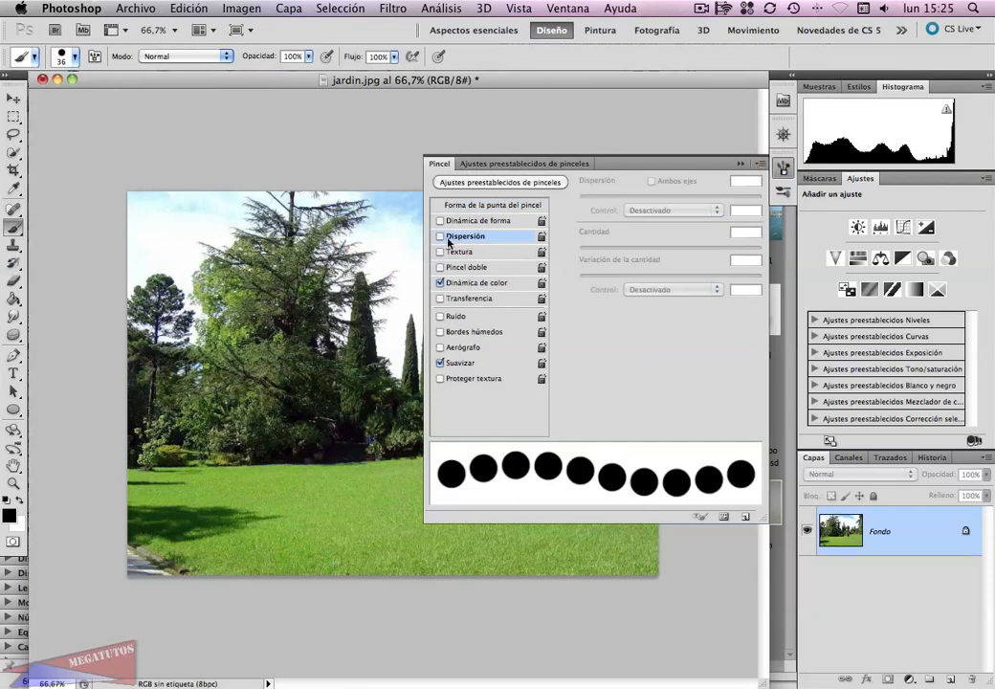
{"action": "left_click", "coordinate": [468, 238]}
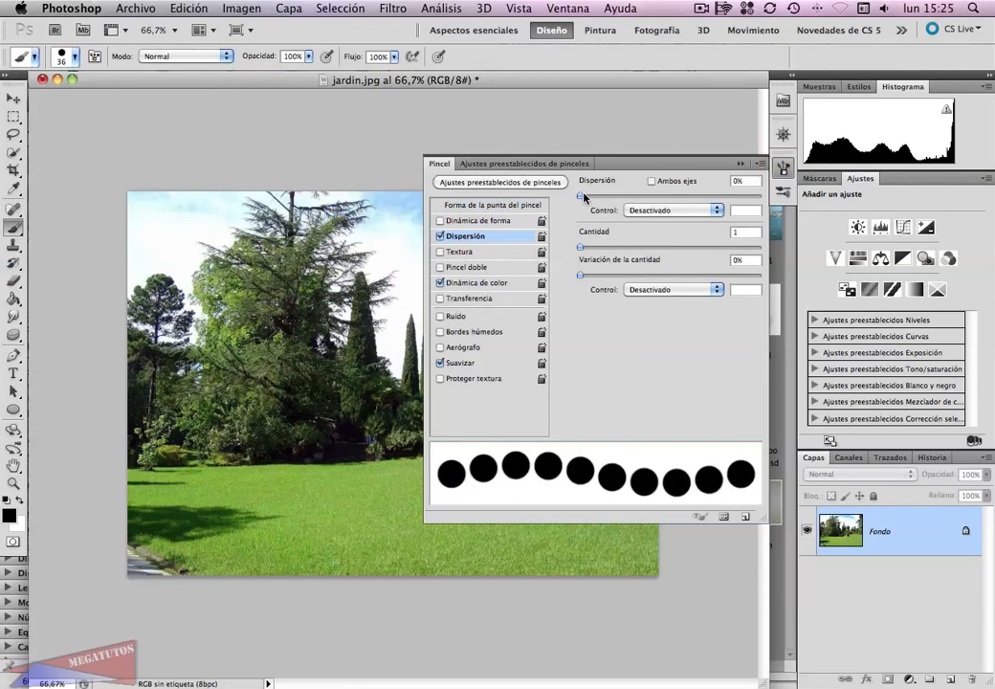
Test a Dispersión of 326% with a stroke over the large tree, undoing the stroke and returning the scatter to 0%.
{"action": "left_click_drag", "start_coordinate": [581, 197], "coordinate": [639, 197]}
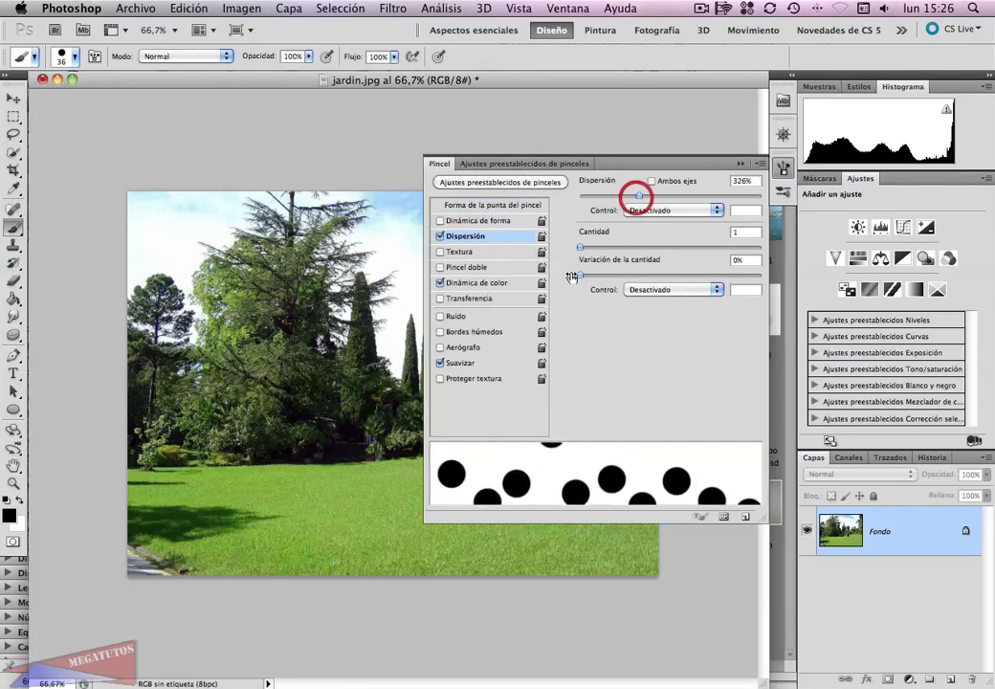
{"action": "mouse_move", "coordinate": [155, 237]}
{"action": "left_mouse_down"}
{"action": "mouse_move", "coordinate": [184, 236]}
{"action": "mouse_move", "coordinate": [257, 261]}
{"action": "mouse_move", "coordinate": [397, 251]}
{"action": "left_mouse_up"}
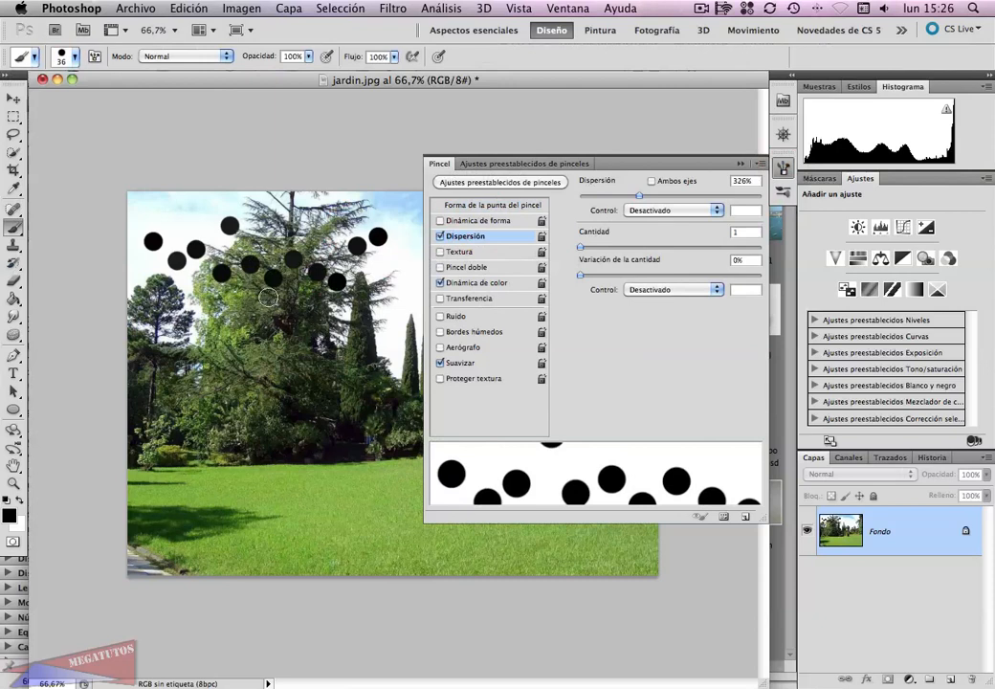
{"action": "key", "text": "super+z"}
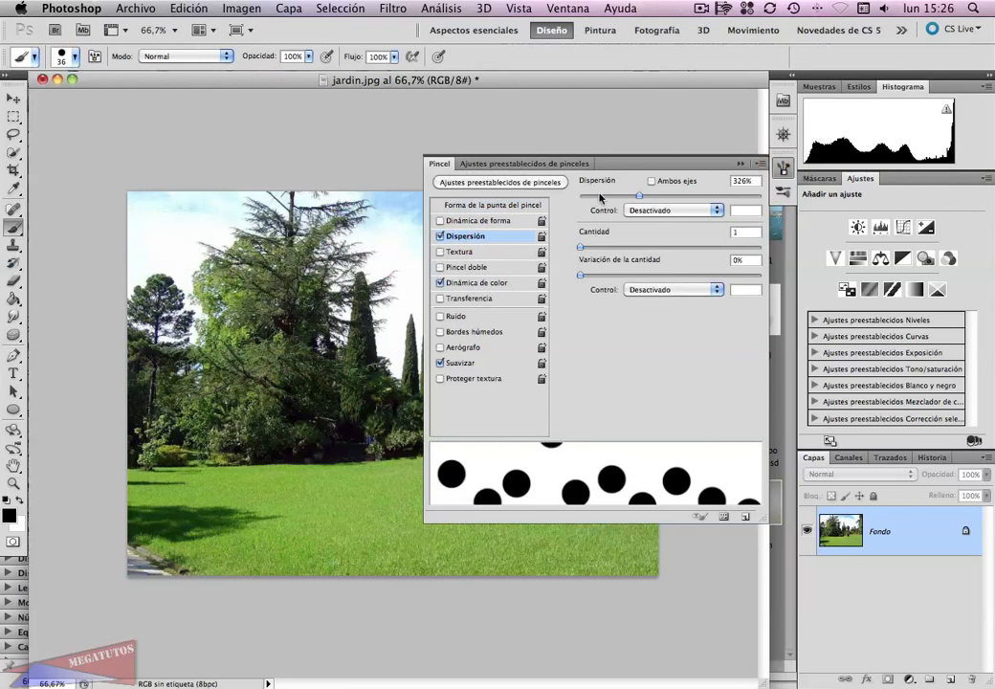
{"action": "left_click_drag", "start_coordinate": [640, 196], "coordinate": [578, 197]}
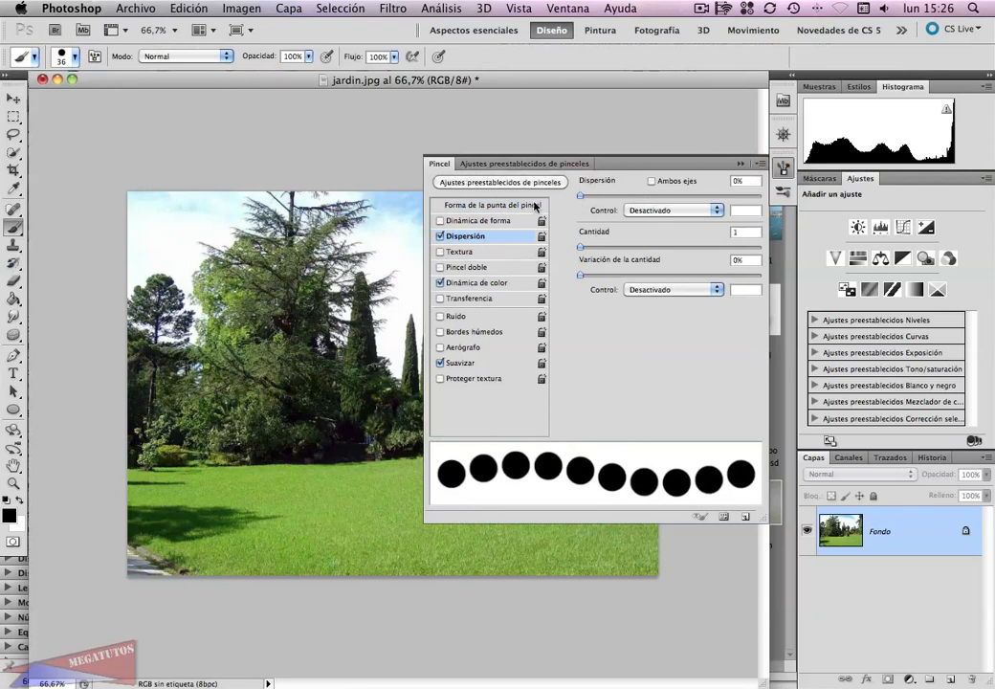
{"action": "left_click", "coordinate": [490, 204]}
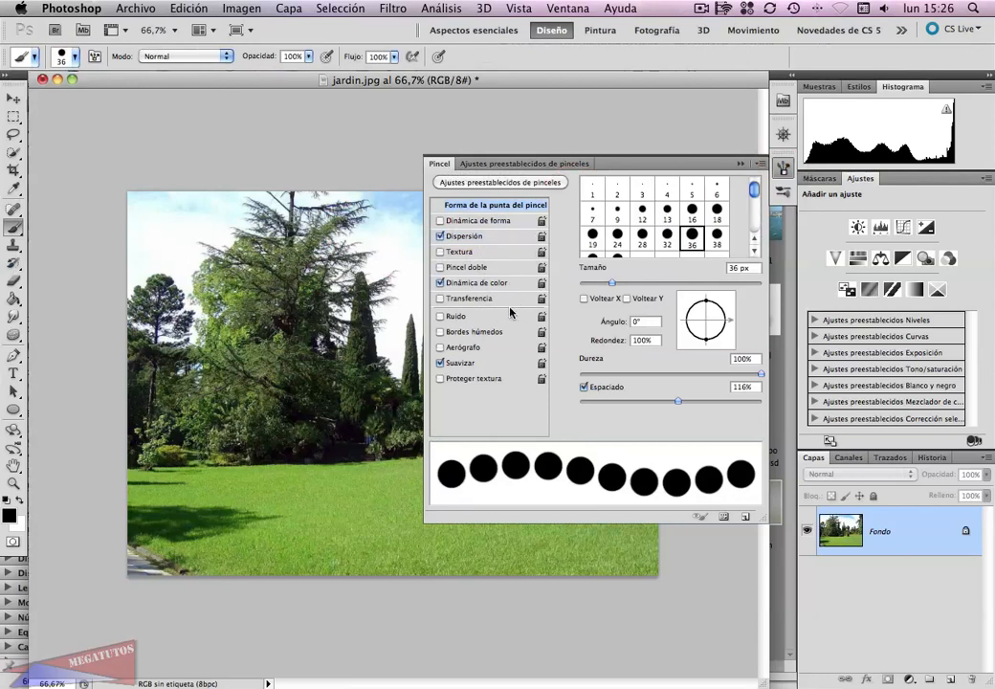
Browse the brush preset list and replace the current brushes with the Pinceles naturales set.
{"action": "left_click", "coordinate": [548, 165]}
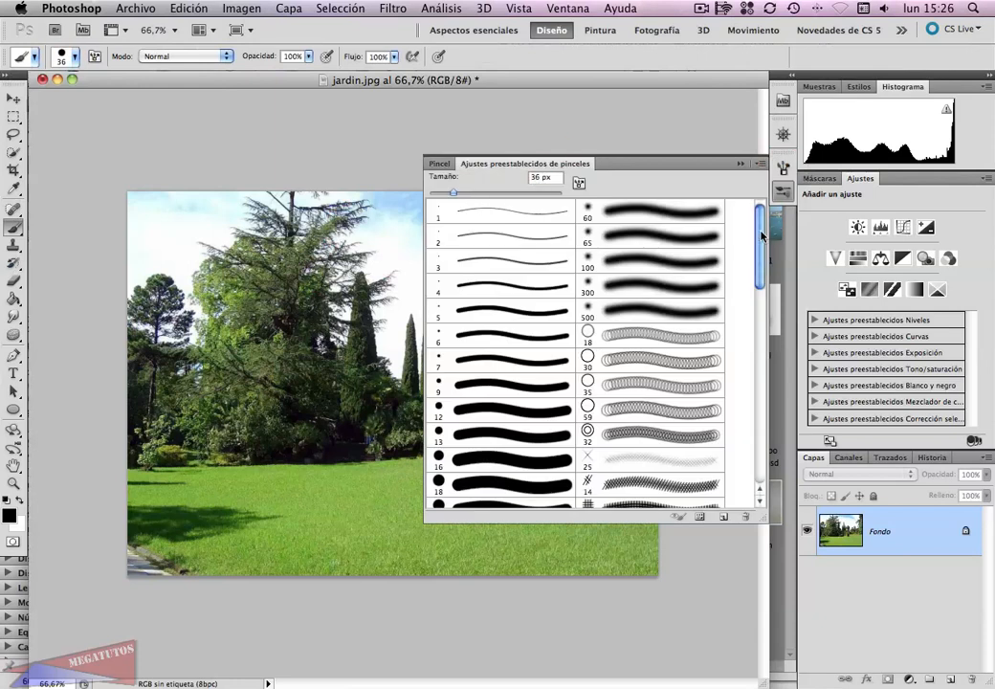
{"action": "mouse_move", "coordinate": [758, 222]}
{"action": "left_mouse_down"}
{"action": "mouse_move", "coordinate": [755, 440]}
{"action": "mouse_move", "coordinate": [760, 323]}
{"action": "left_mouse_up"}
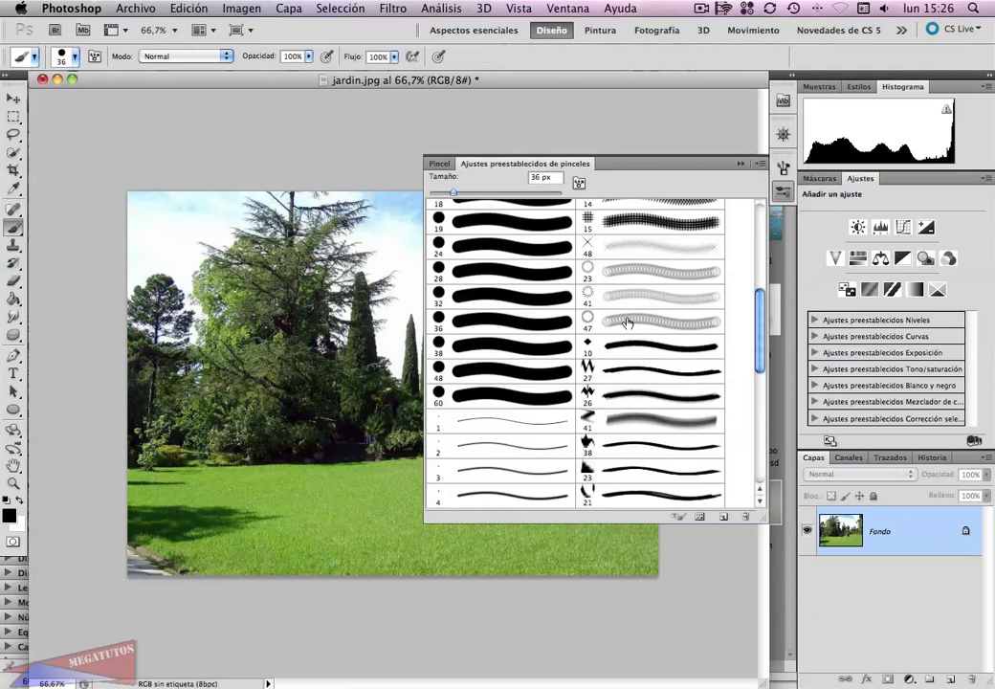
{"action": "left_click", "coordinate": [759, 165]}
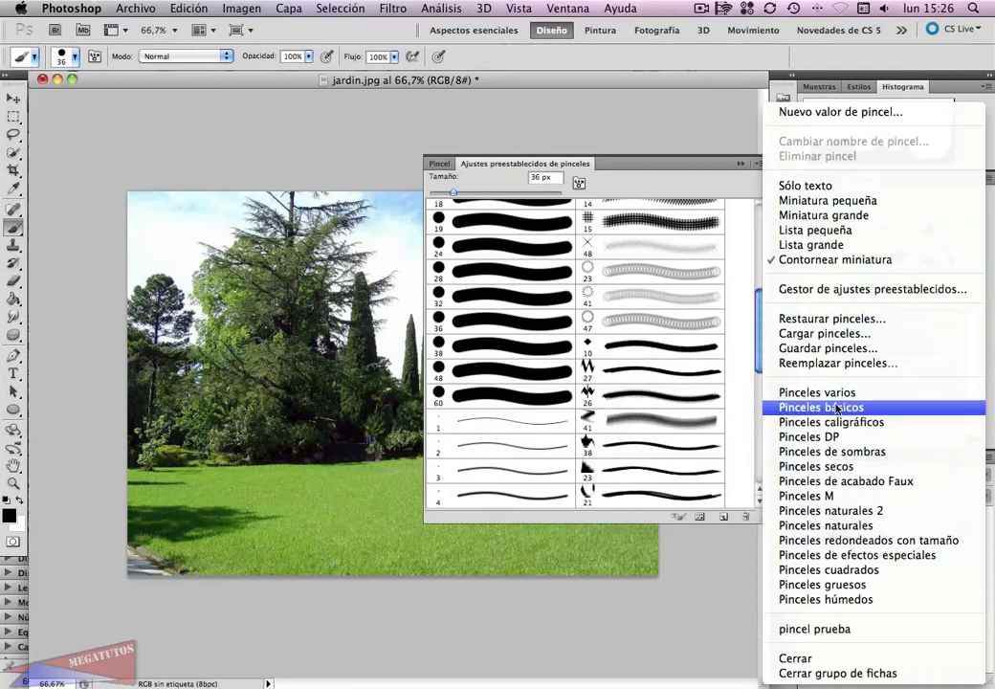
{"action": "left_click", "coordinate": [834, 526]}
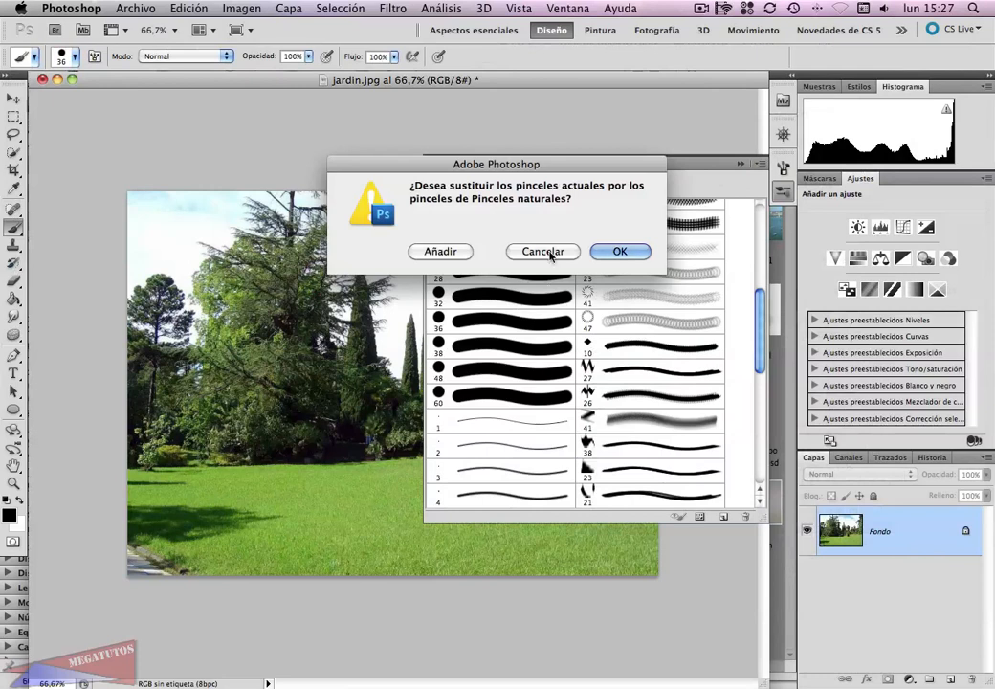
{"action": "left_click", "coordinate": [624, 252]}
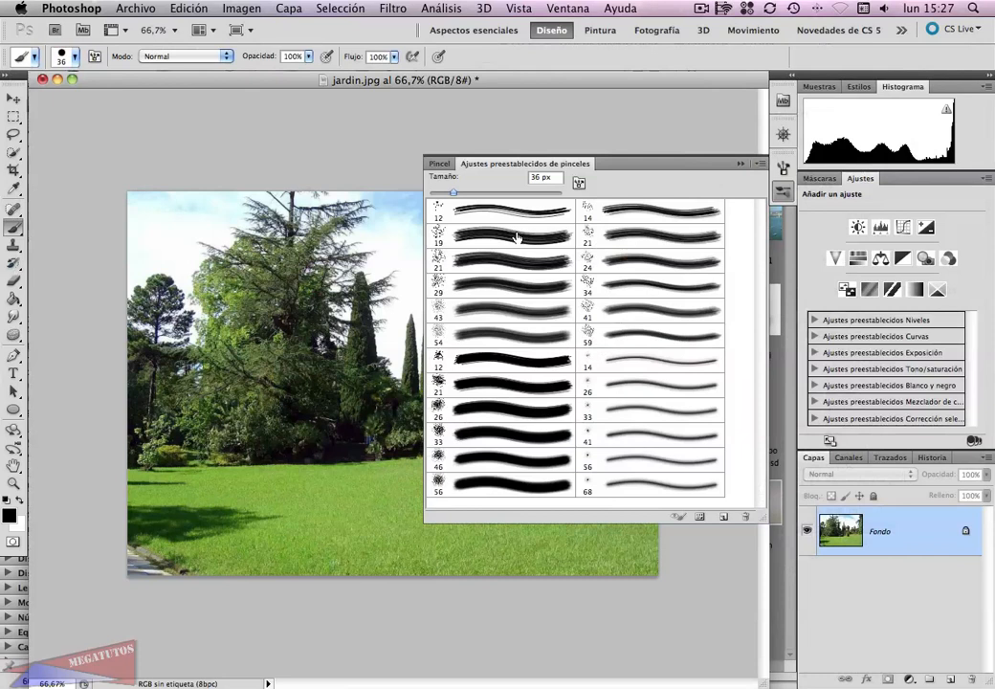
Check the loaded tips in the tip shape options and append the Pinceles naturales 2 set to the brush presets.
{"action": "left_click", "coordinate": [440, 165]}
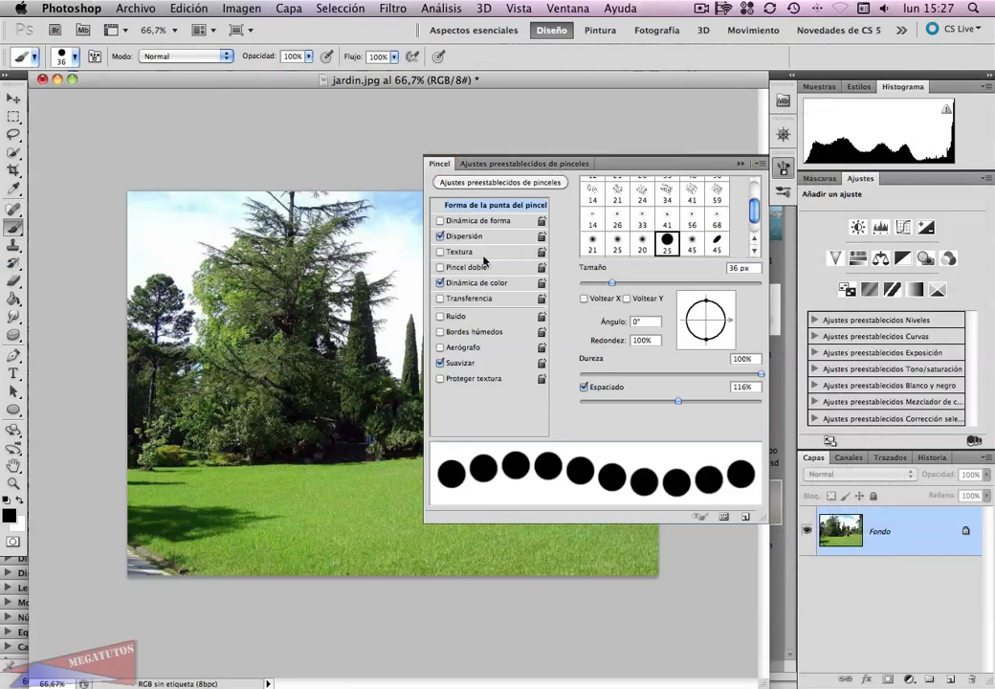
{"action": "left_click", "coordinate": [518, 167]}
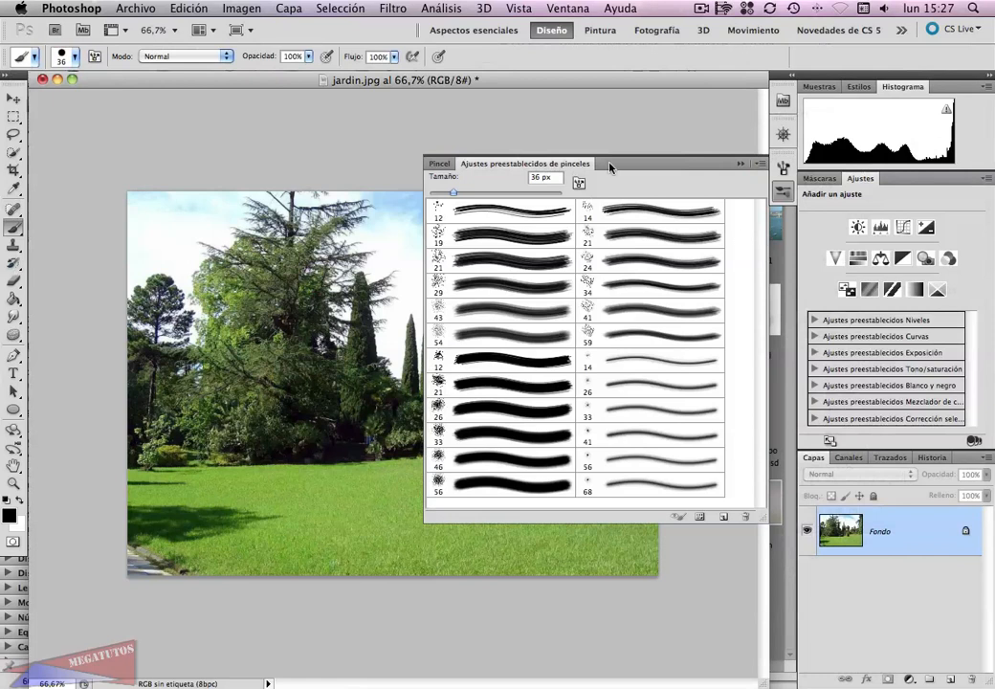
{"action": "left_click", "coordinate": [757, 166]}
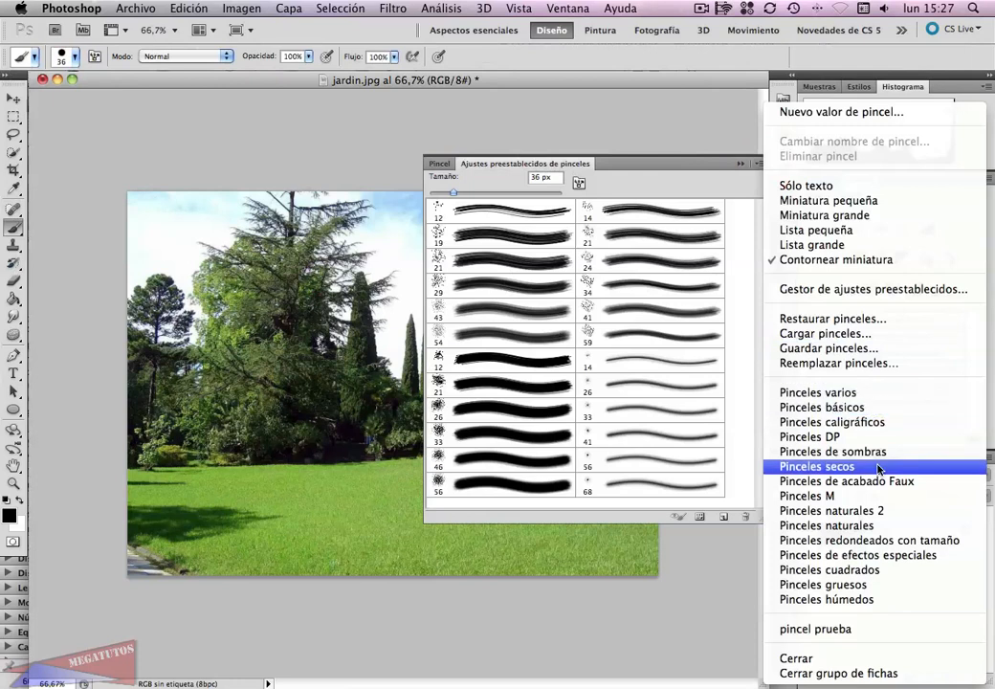
{"action": "left_click", "coordinate": [860, 518]}
{"action": "left_click", "coordinate": [472, 252]}
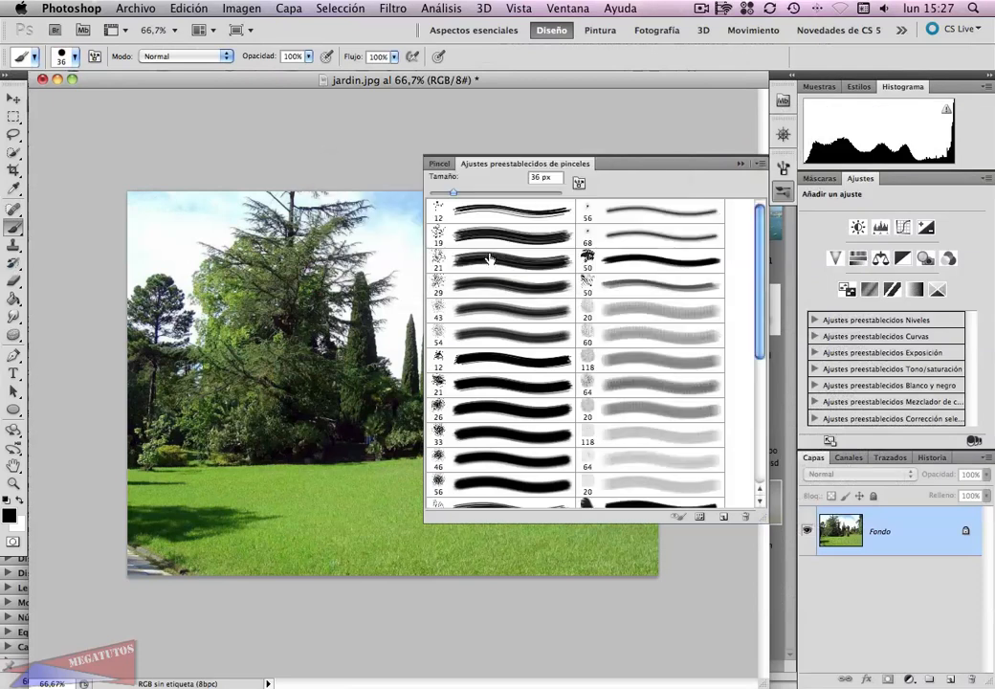
Choose the 50 px watercolor brush preset and enable Dispersión at 94%.
{"action": "left_click_drag", "start_coordinate": [758, 266], "coordinate": [742, 392]}
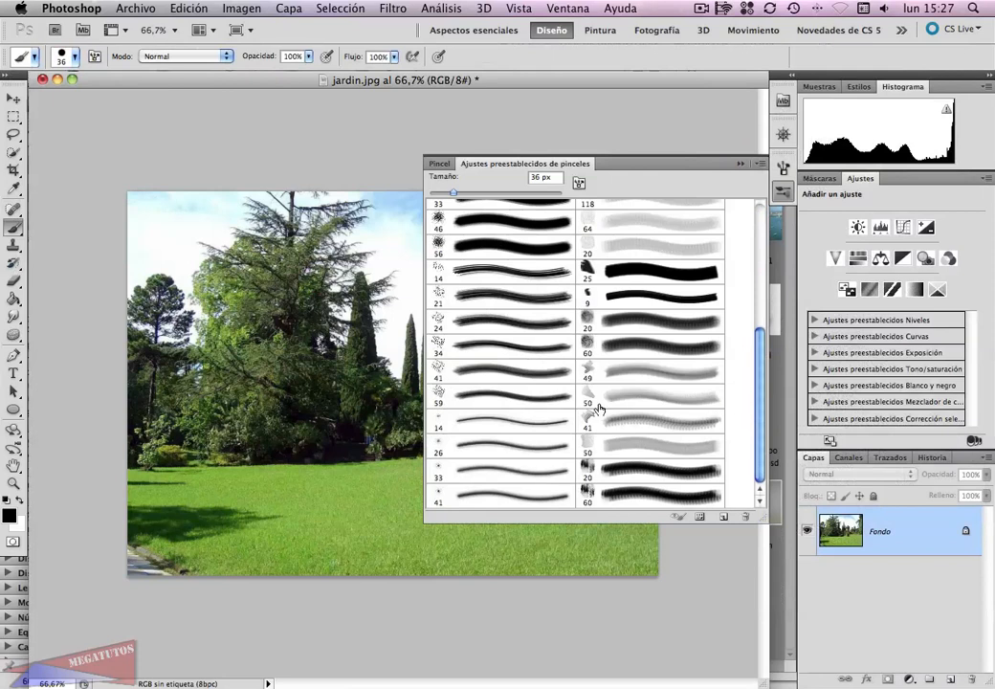
{"action": "left_click_drag", "start_coordinate": [591, 398], "coordinate": [595, 395]}
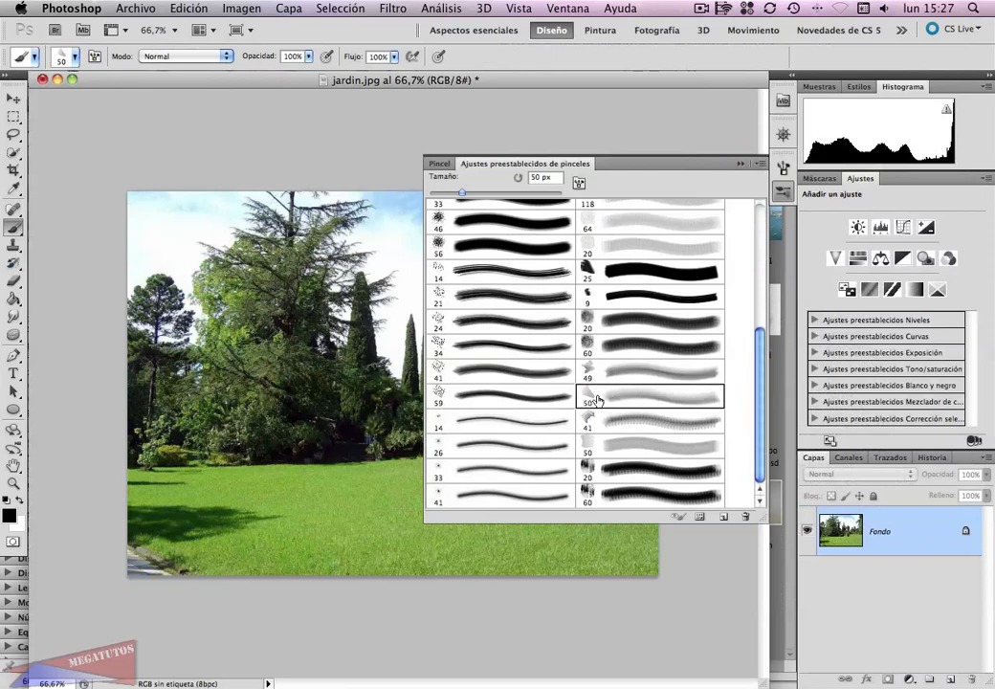
{"action": "left_click", "coordinate": [439, 164]}
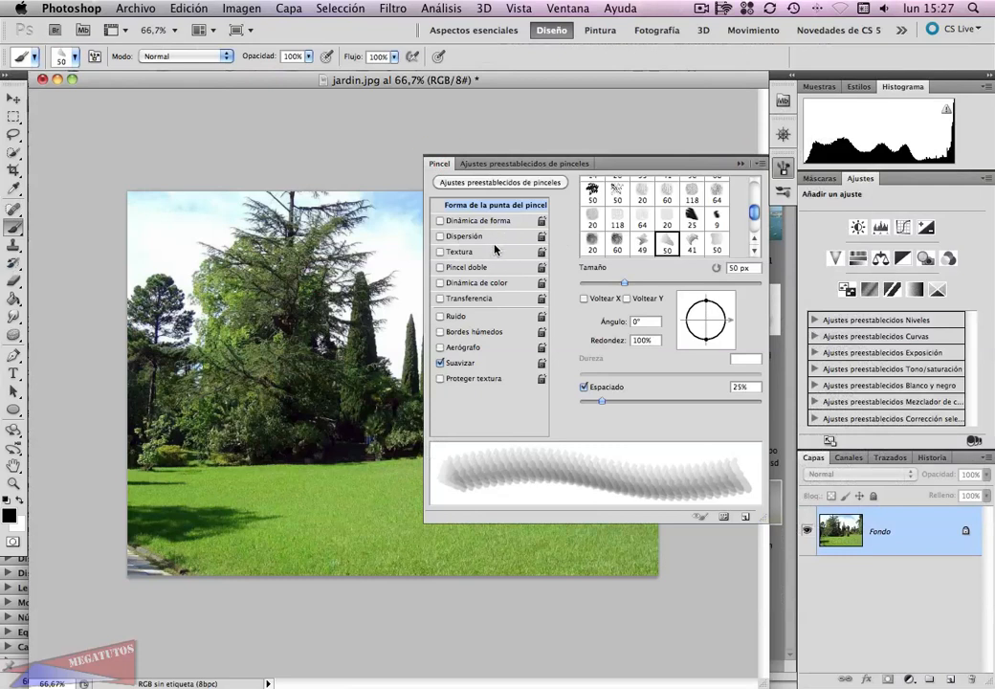
{"action": "left_click", "coordinate": [463, 237]}
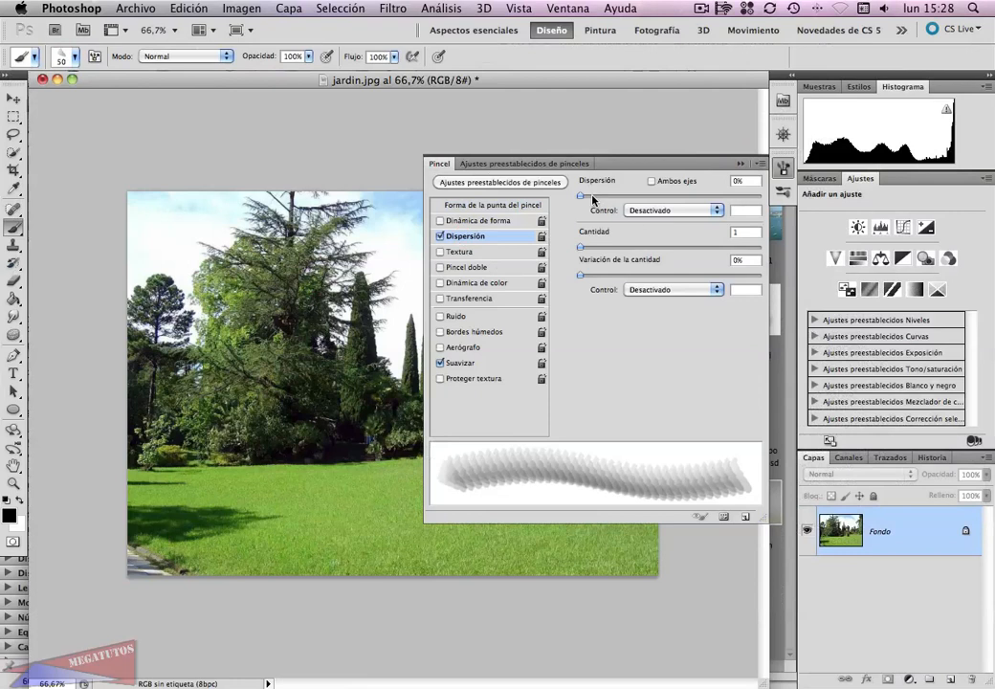
{"action": "left_click_drag", "start_coordinate": [580, 196], "coordinate": [596, 196]}
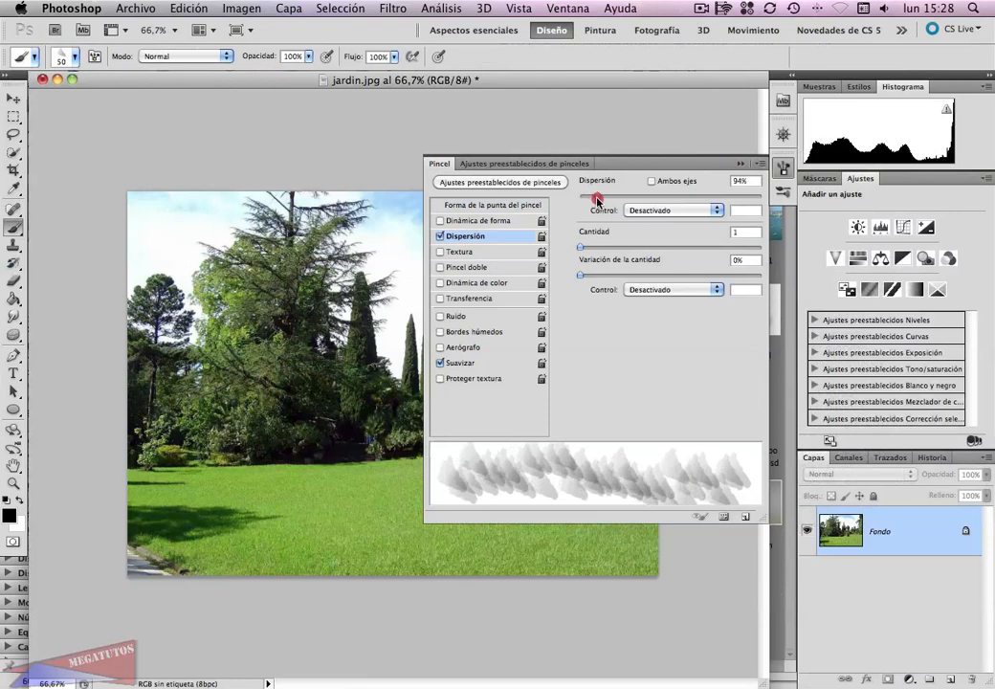
Enable Dinámica de color for the brush and set the foreground colour to blue 2f5de1.
{"action": "left_click", "coordinate": [471, 284]}
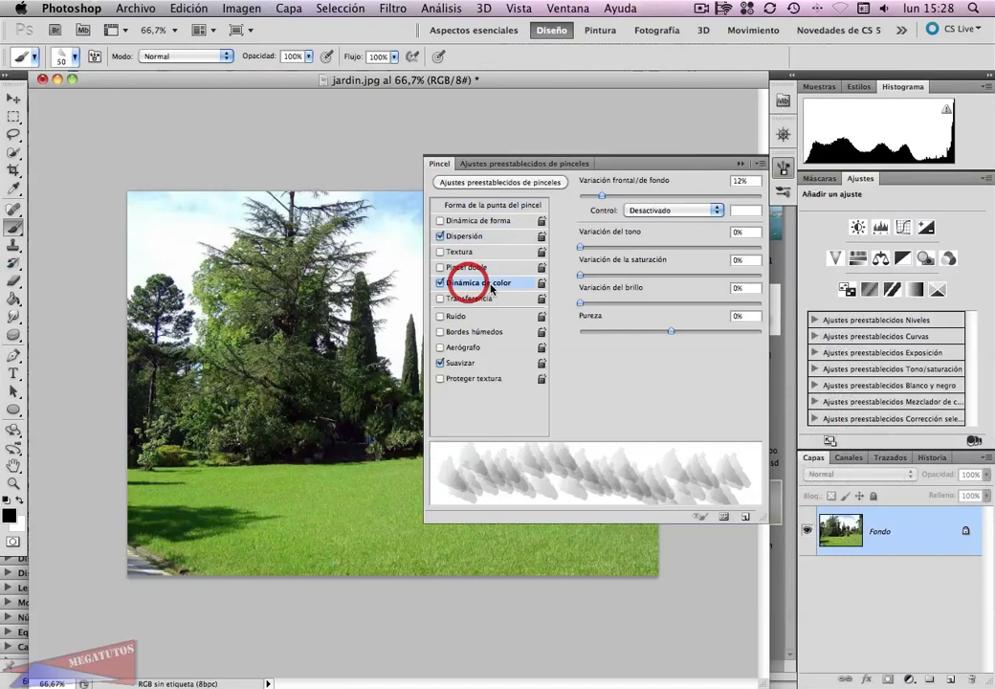
{"action": "left_click", "coordinate": [10, 517]}
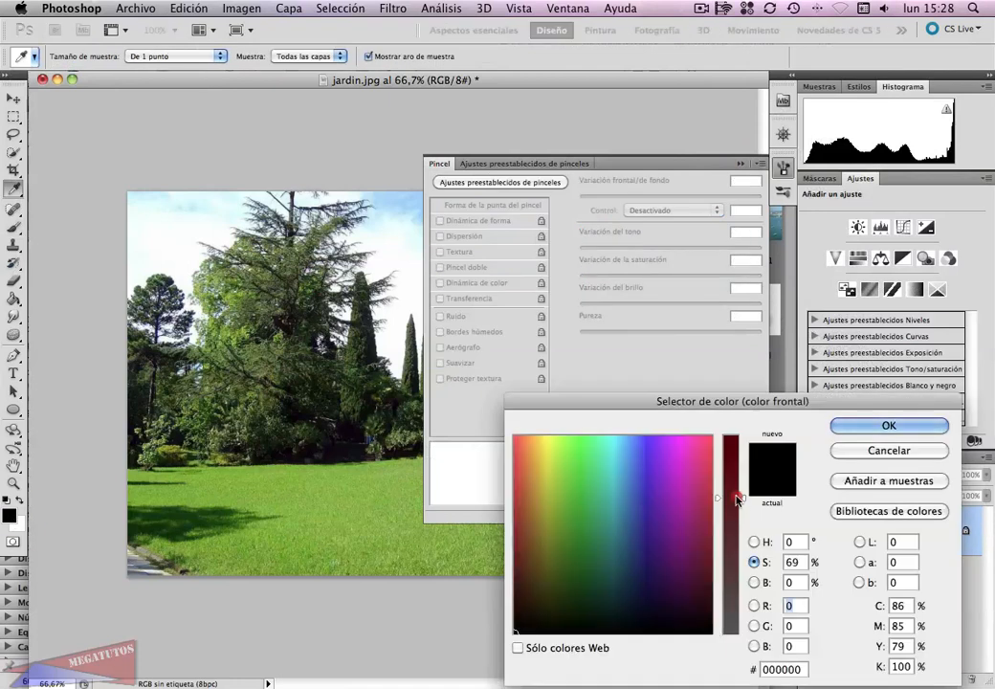
{"action": "left_click_drag", "start_coordinate": [736, 499], "coordinate": [736, 478]}
{"action": "left_click", "coordinate": [637, 458]}
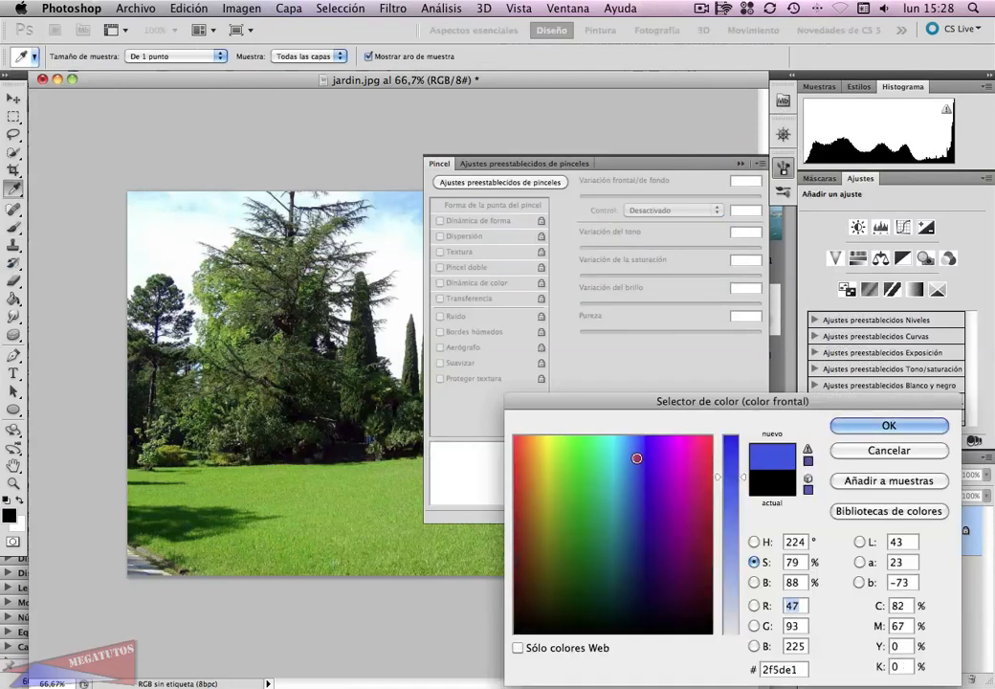
{"action": "left_click", "coordinate": [880, 427]}
Set the background colour to a muted teal, about 589fa7.
{"action": "left_click", "coordinate": [19, 524]}
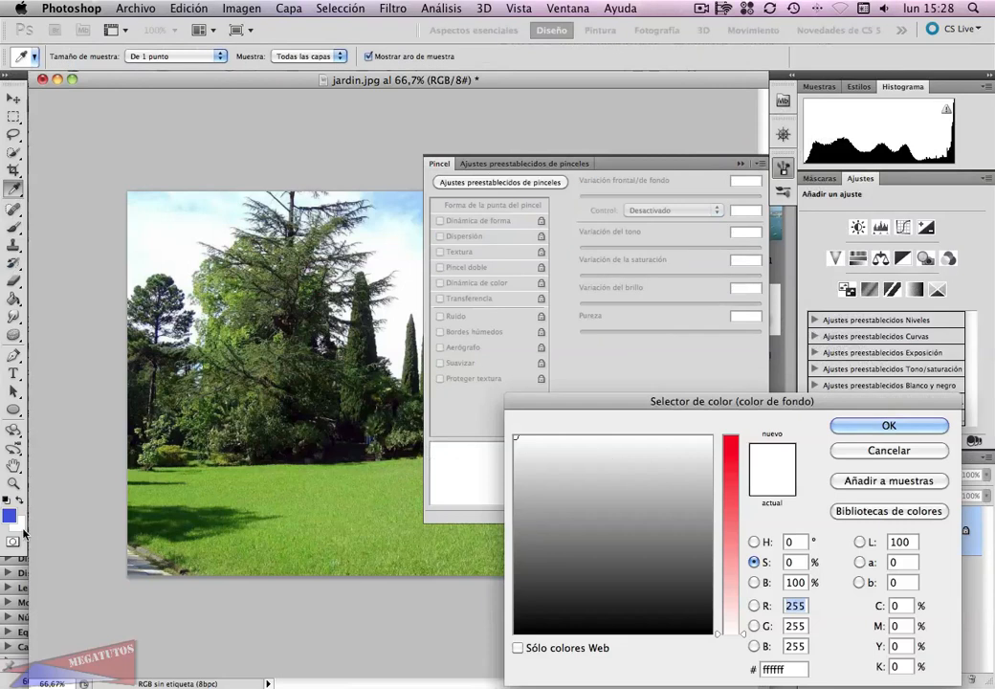
{"action": "left_click", "coordinate": [726, 494]}
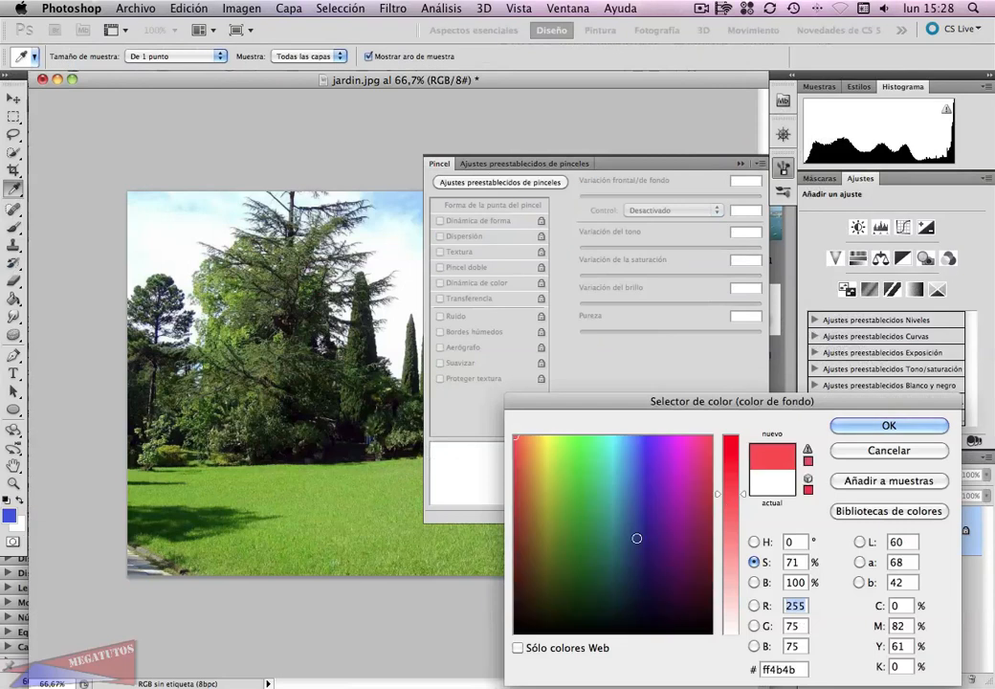
{"action": "mouse_move", "coordinate": [637, 537]}
{"action": "left_mouse_down"}
{"action": "mouse_move", "coordinate": [630, 547]}
{"action": "mouse_move", "coordinate": [616, 503]}
{"action": "left_mouse_up"}
{"action": "mouse_move", "coordinate": [744, 494]}
{"action": "left_mouse_down"}
{"action": "mouse_move", "coordinate": [742, 548]}
{"action": "mouse_move", "coordinate": [740, 540]}
{"action": "left_mouse_up"}
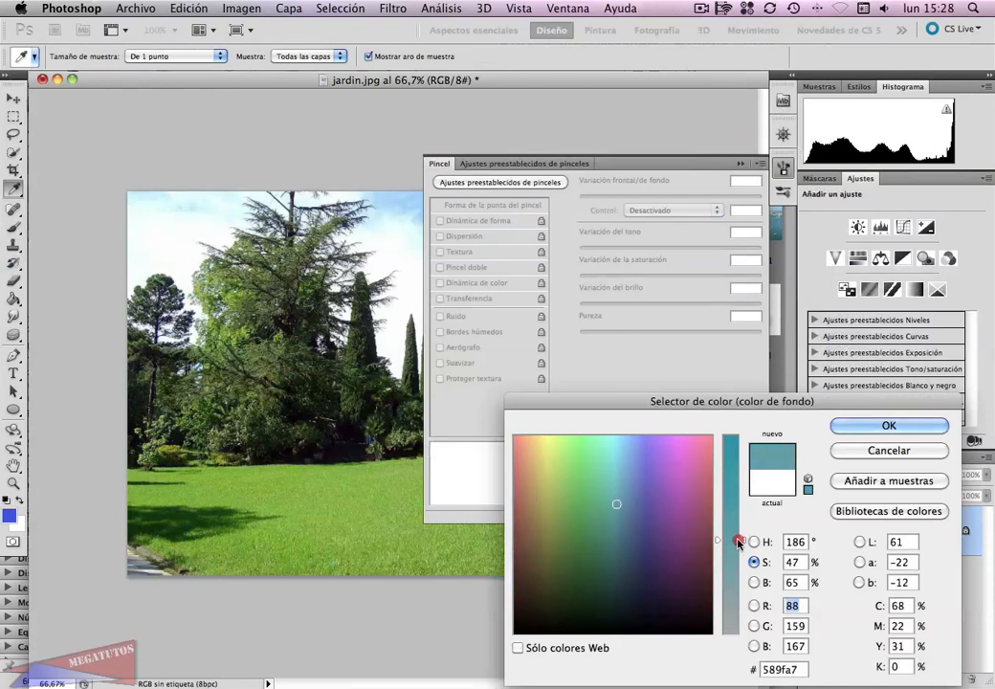
{"action": "left_click", "coordinate": [885, 422]}
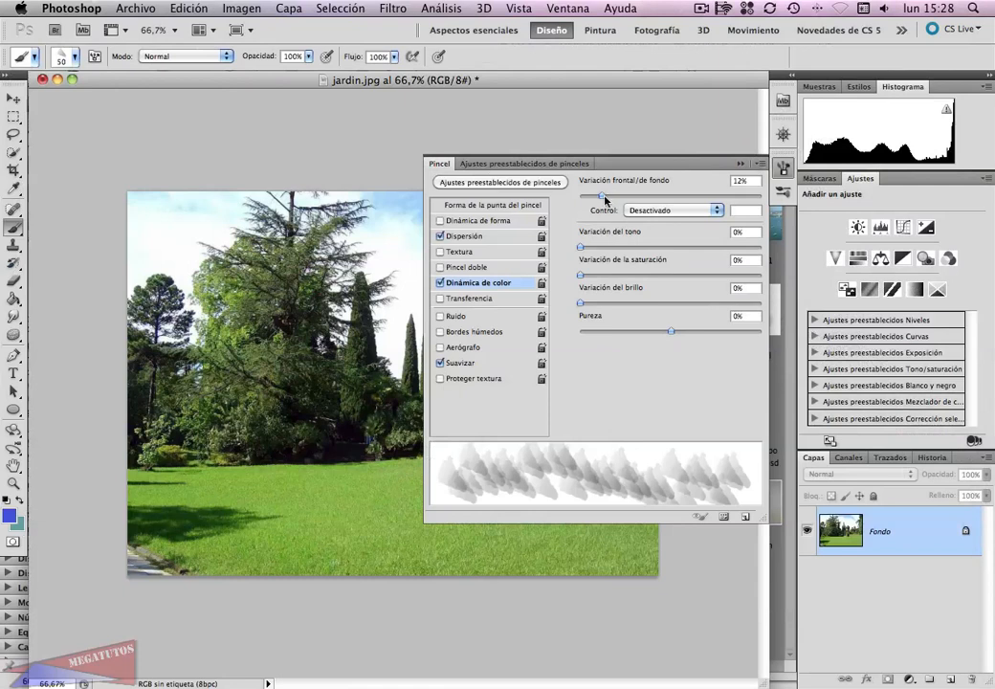
Set Variación frontal/de fondo to 33%, tono to 29% and saturación to 19%, and paint a test stroke across the sky and treetop.
{"action": "left_click_drag", "start_coordinate": [602, 198], "coordinate": [639, 196]}
{"action": "left_click_drag", "start_coordinate": [580, 247], "coordinate": [632, 247]}
{"action": "left_click_drag", "start_coordinate": [580, 275], "coordinate": [611, 274]}
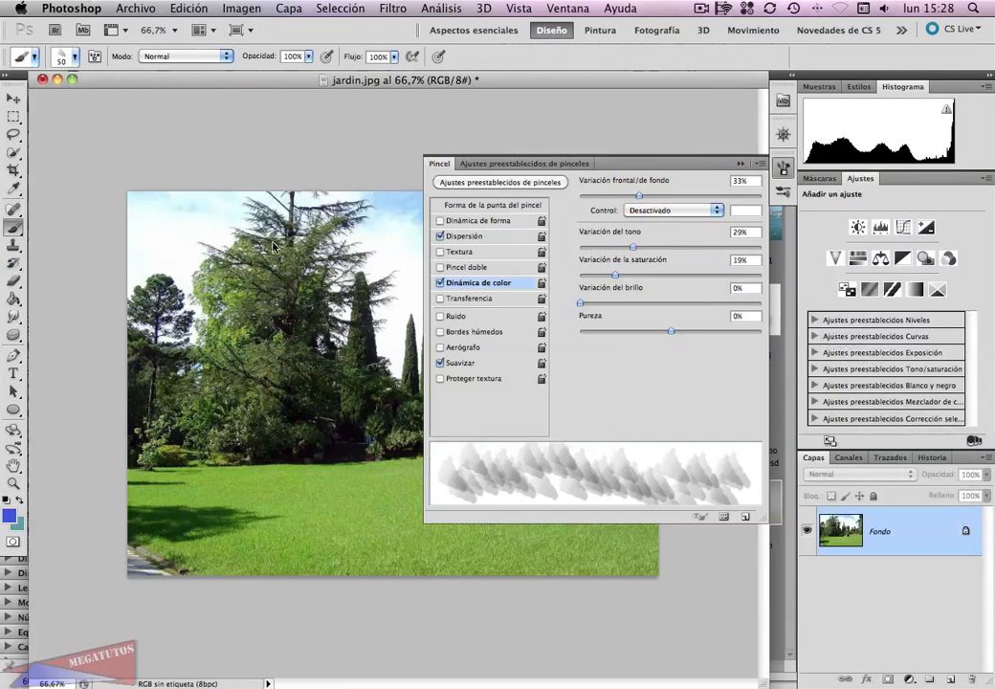
{"action": "left_click", "coordinate": [180, 222]}
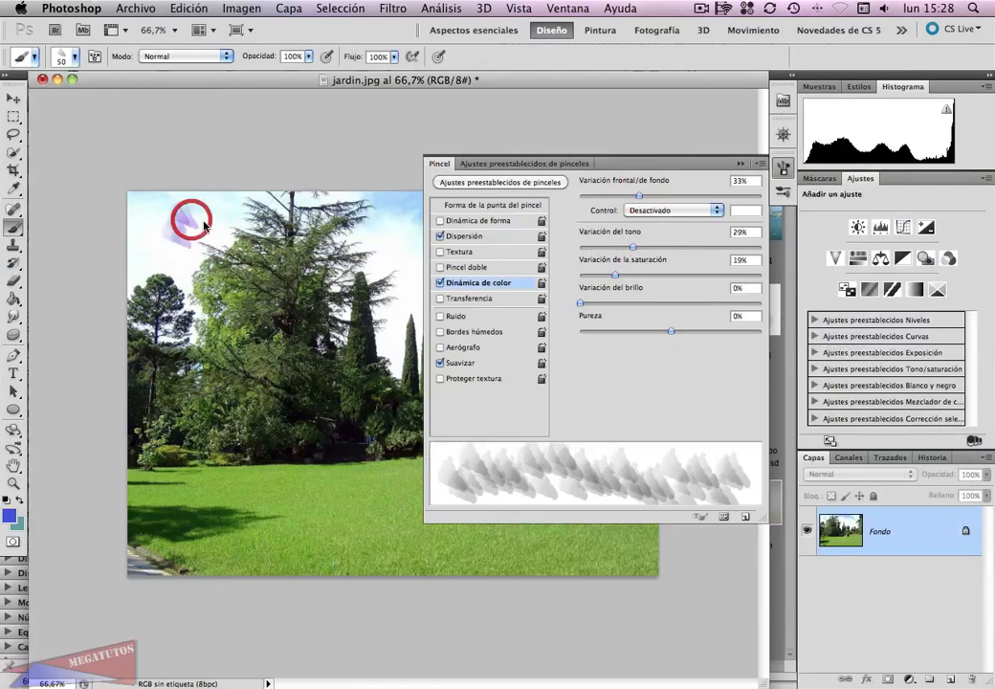
{"action": "mouse_move", "coordinate": [213, 227]}
{"action": "left_mouse_down"}
{"action": "mouse_move", "coordinate": [248, 233]}
{"action": "mouse_move", "coordinate": [249, 252]}
{"action": "mouse_move", "coordinate": [390, 243]}
{"action": "left_mouse_up"}
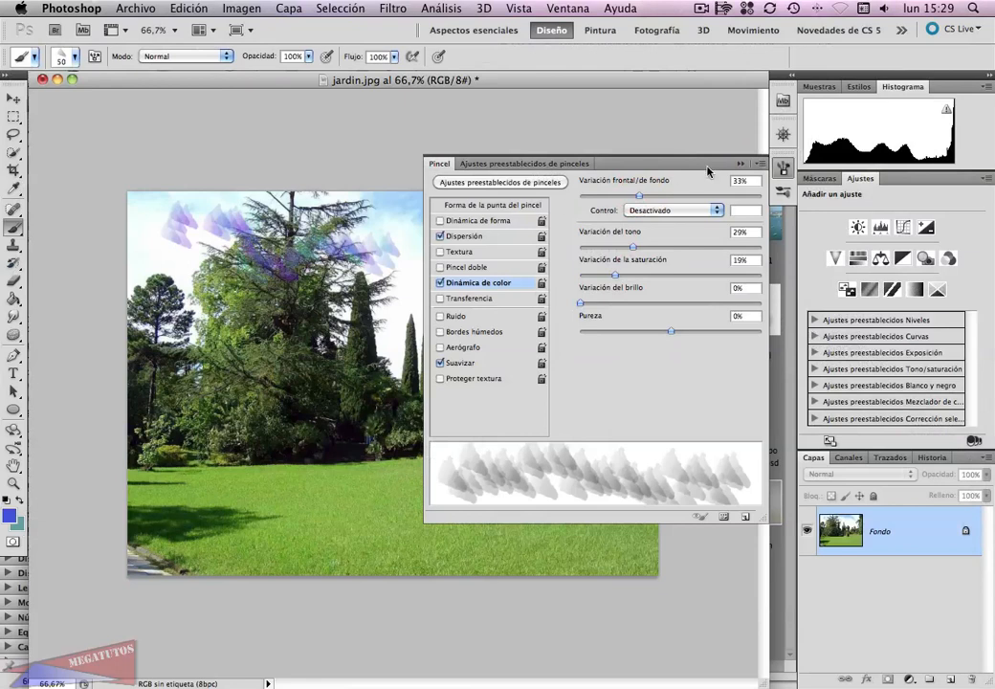
Save the current brush as a new preset named colorido morado and locate it at the end of the brush preset list.
{"action": "left_click", "coordinate": [759, 164]}
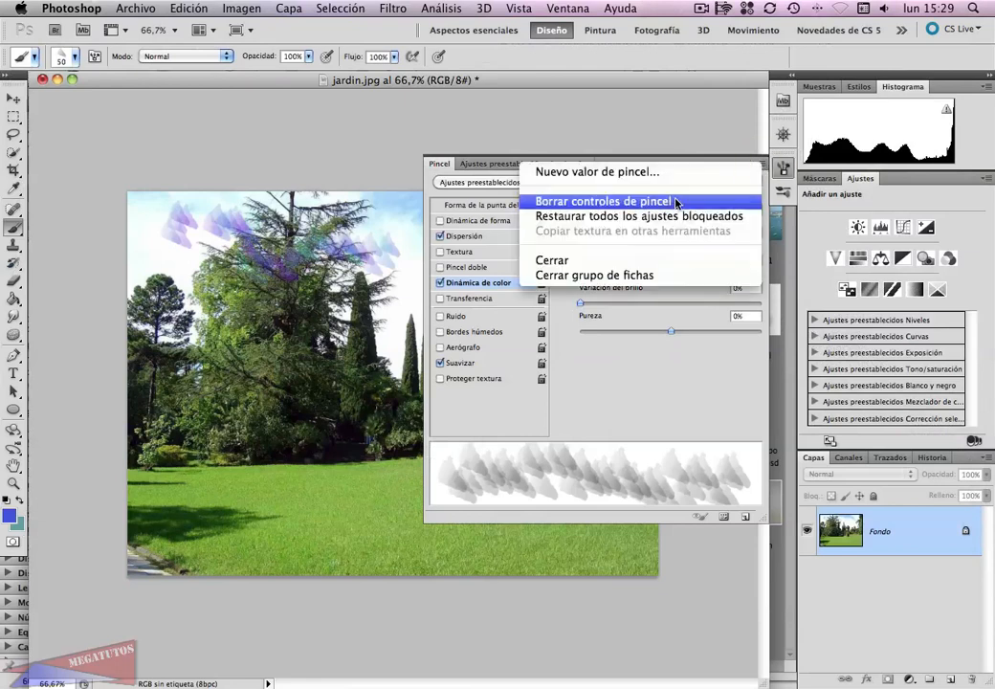
{"action": "left_click", "coordinate": [632, 173]}
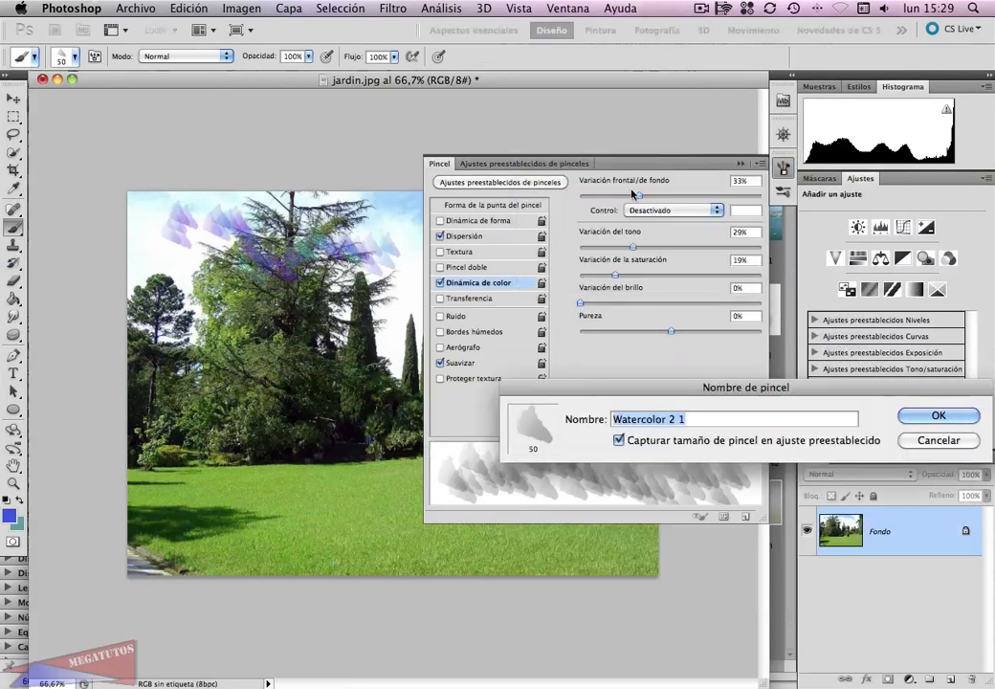
{"action": "key", "text": "BackSpace"}
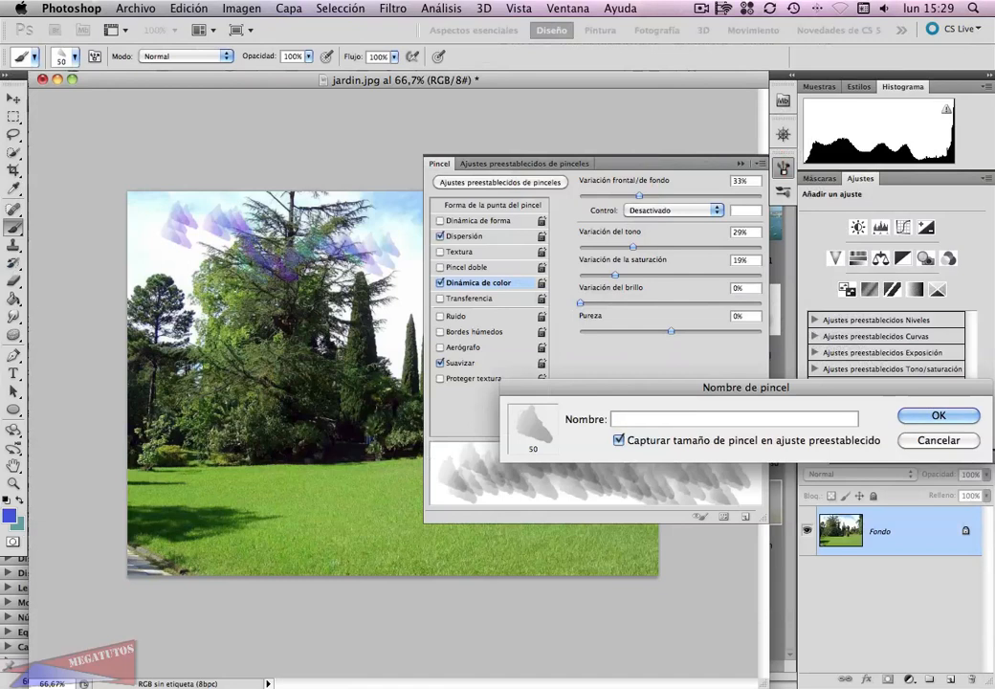
{"action": "type", "text": "colorido morado"}
{"action": "left_click", "coordinate": [937, 415]}
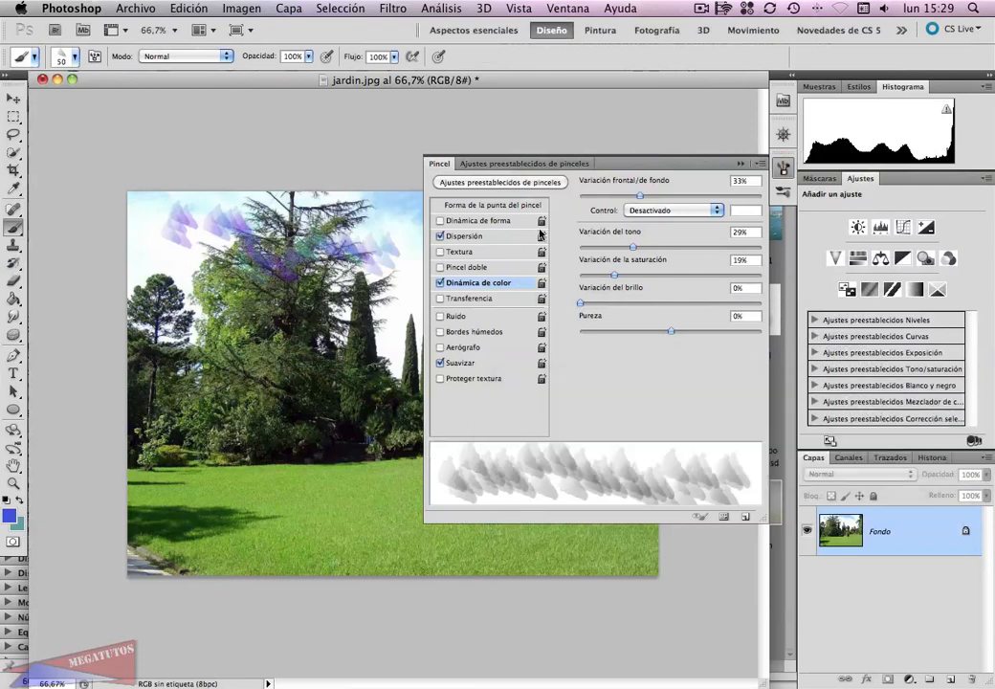
{"action": "left_click", "coordinate": [480, 207]}
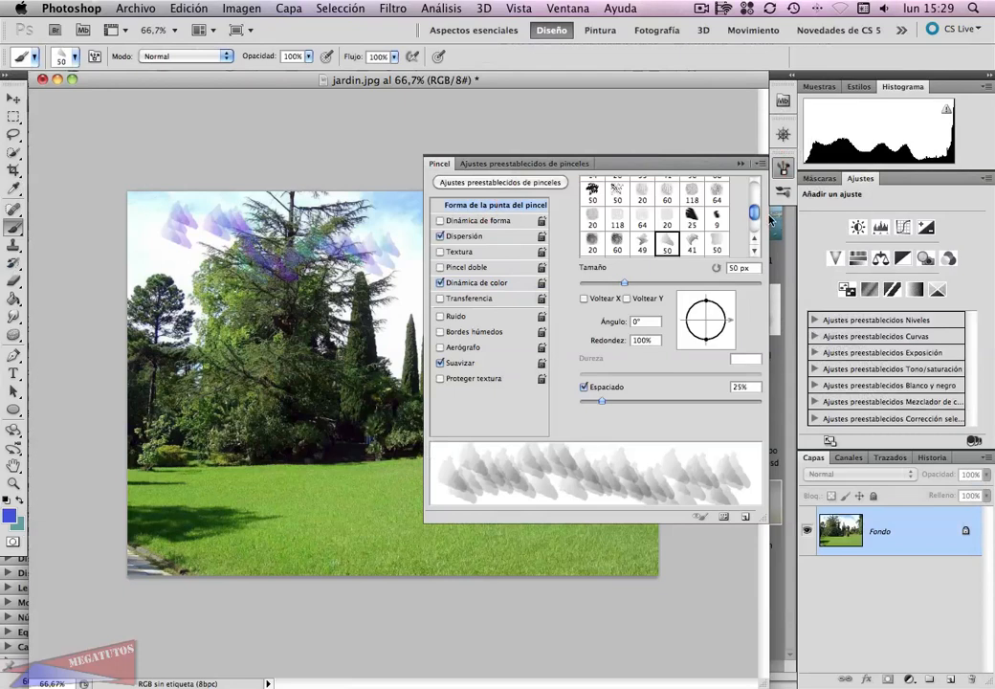
{"action": "left_click_drag", "start_coordinate": [754, 211], "coordinate": [754, 238]}
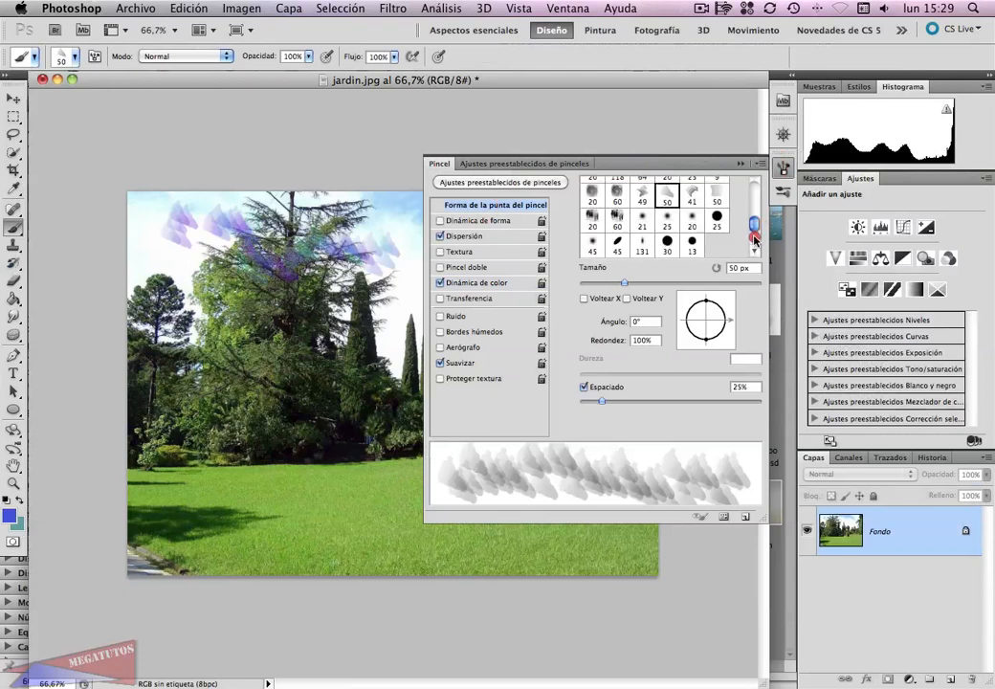
{"action": "left_click", "coordinate": [537, 163]}
{"action": "left_click_drag", "start_coordinate": [756, 368], "coordinate": [755, 407]}
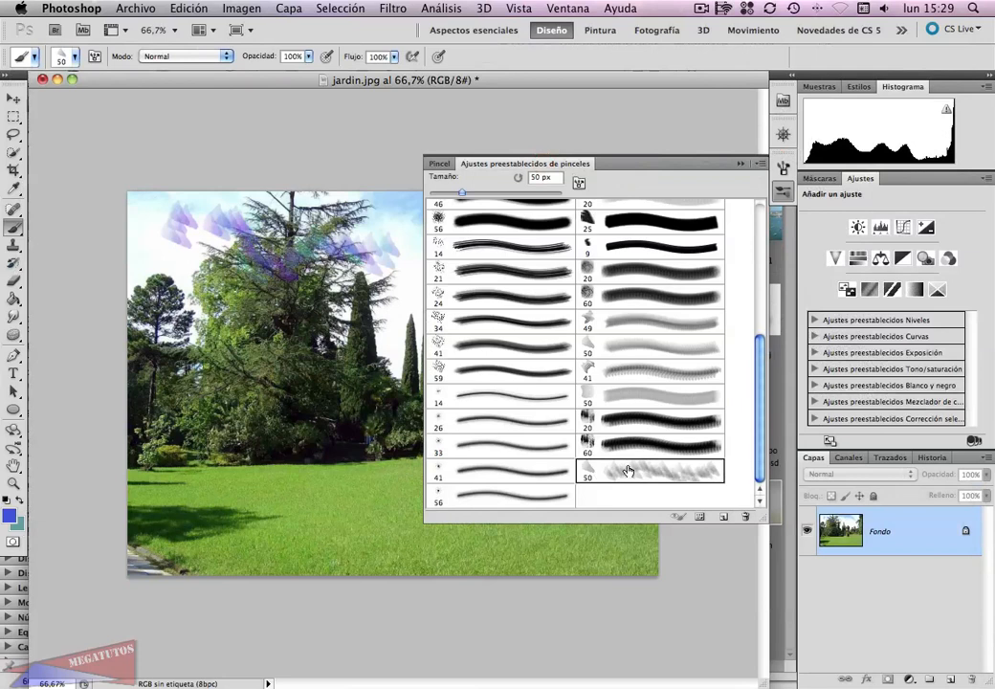
Save the newly created 50 px brush from the preset manager as the set colorido 1.abr in the Brushes folder.
{"action": "left_click", "coordinate": [191, 9]}
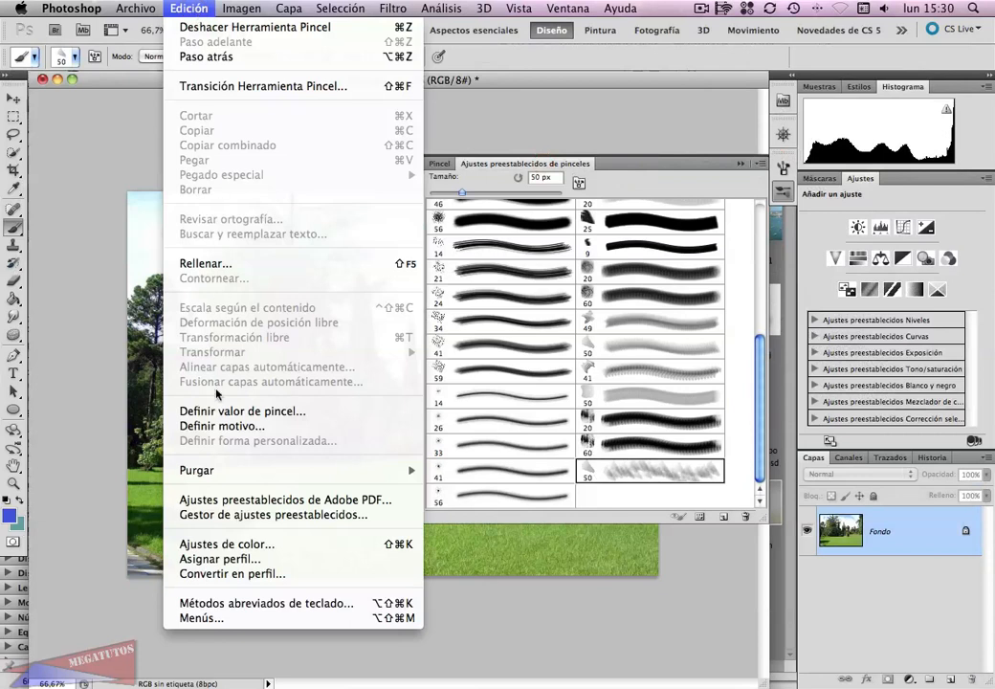
{"action": "left_click", "coordinate": [256, 516]}
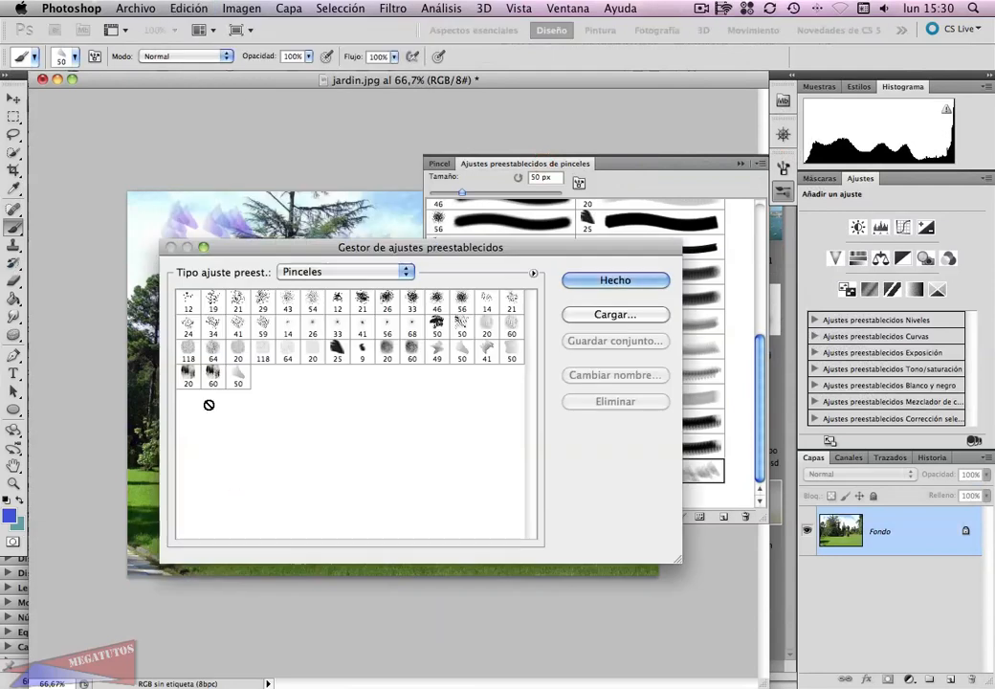
{"action": "left_click_drag", "start_coordinate": [294, 236], "coordinate": [289, 229]}
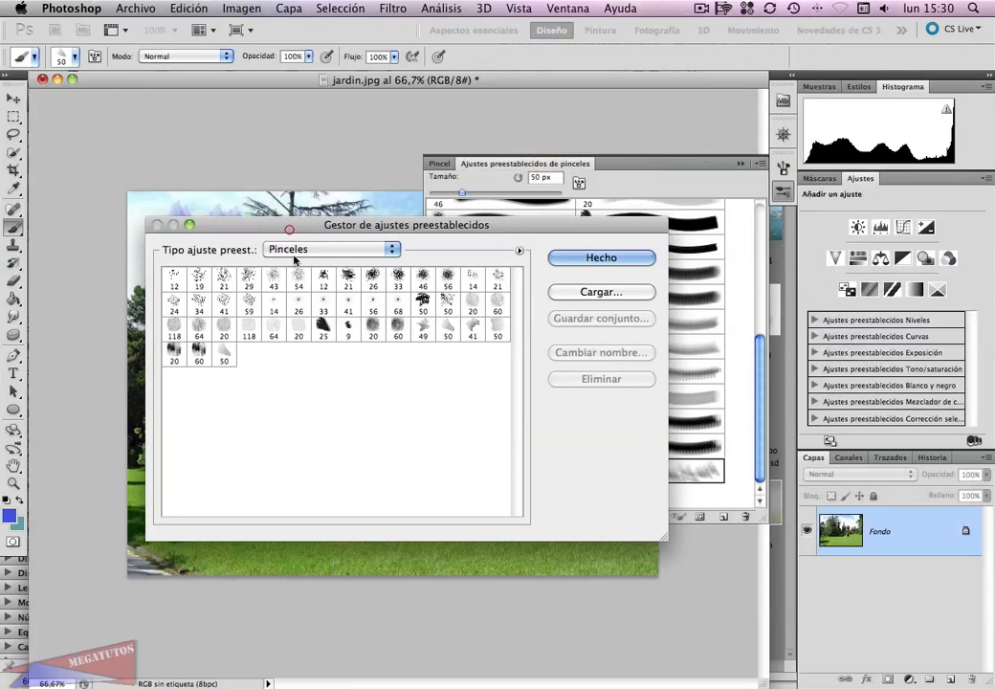
{"action": "left_click", "coordinate": [225, 360]}
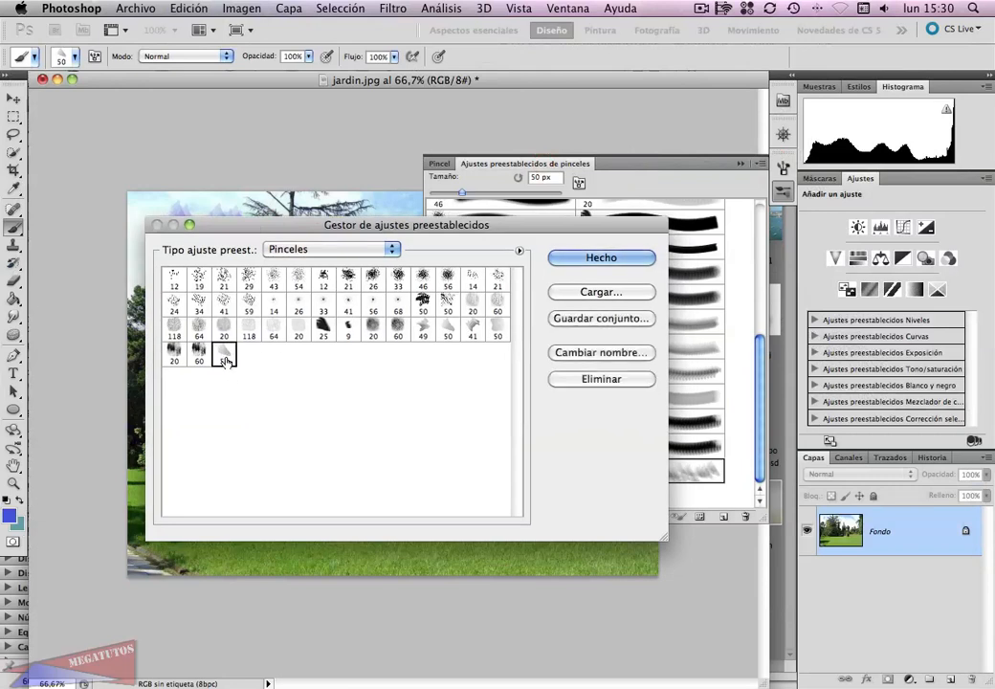
{"action": "left_click", "coordinate": [601, 319]}
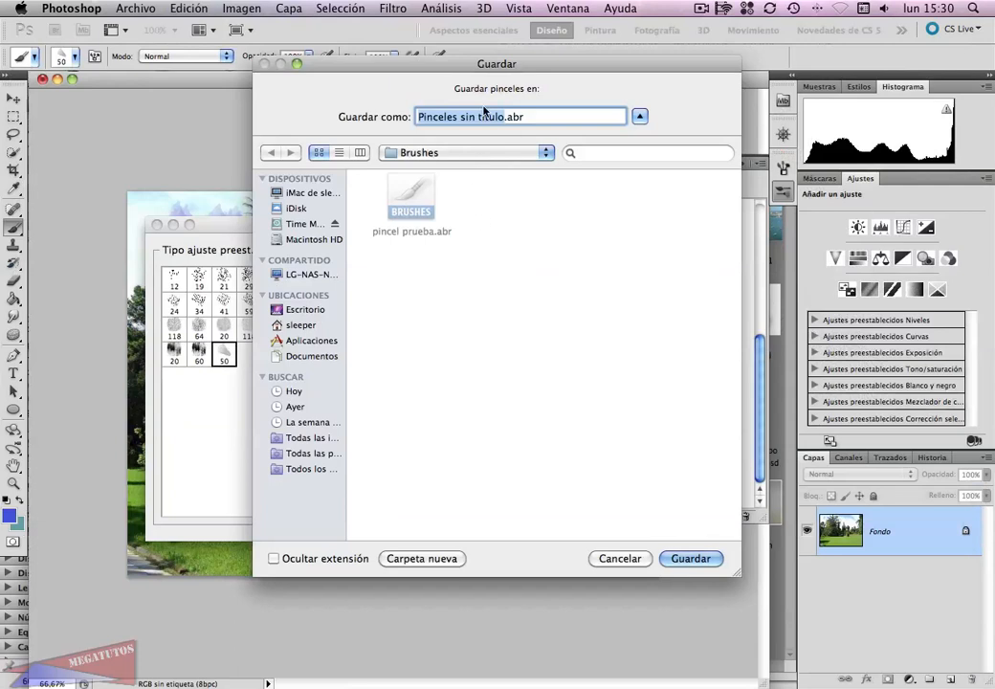
{"action": "type", "text": "pi"}
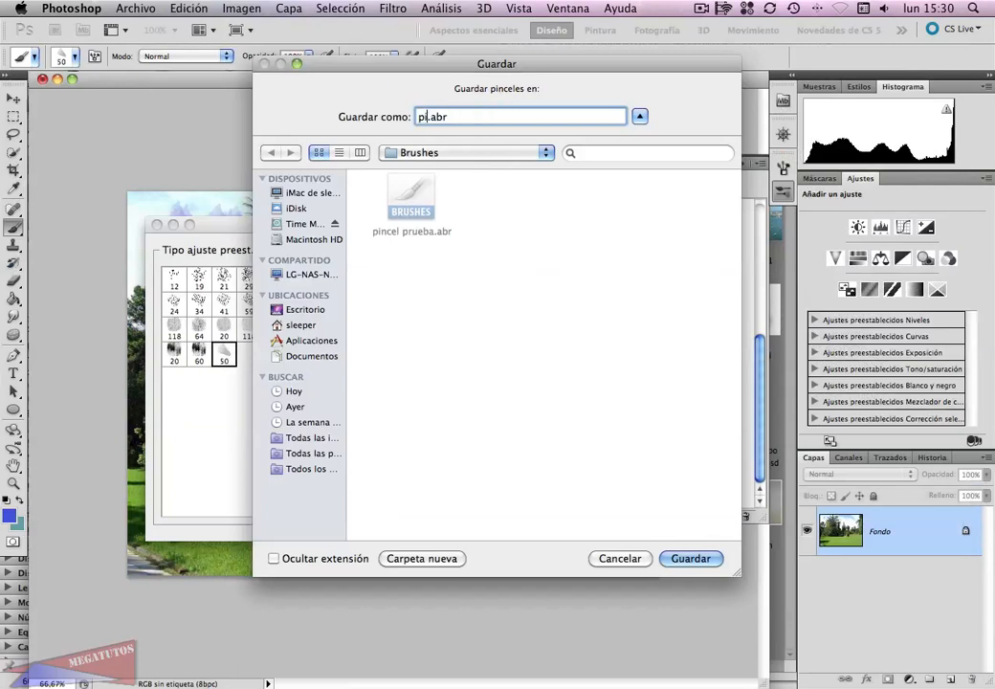
{"action": "key", "text": "BackSpace"}
{"action": "key", "text": "BackSpace"}
{"action": "type", "text": "colorido 1"}
{"action": "left_click", "coordinate": [690, 559]}
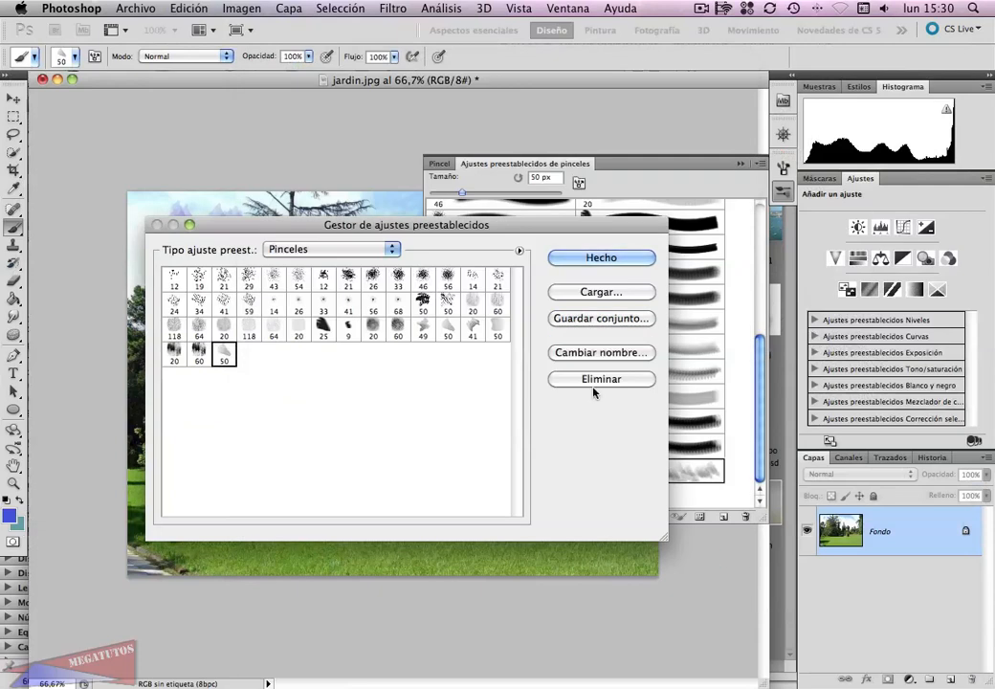
{"action": "left_click", "coordinate": [582, 258]}
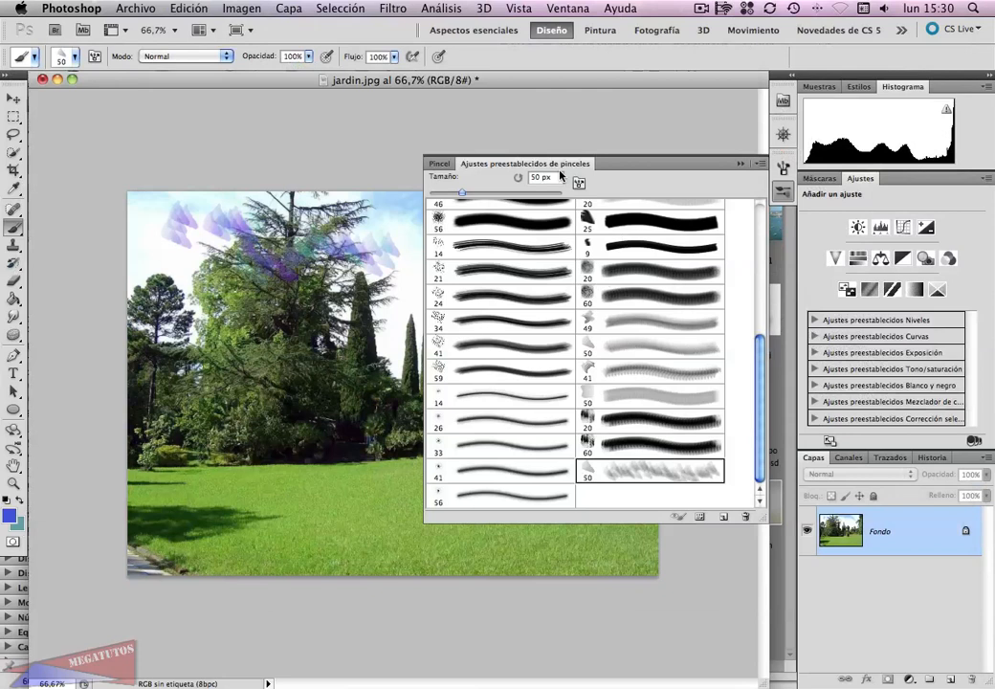
Replace the current brush presets with the Pinceles caligráficos set.
{"action": "left_click", "coordinate": [760, 163]}
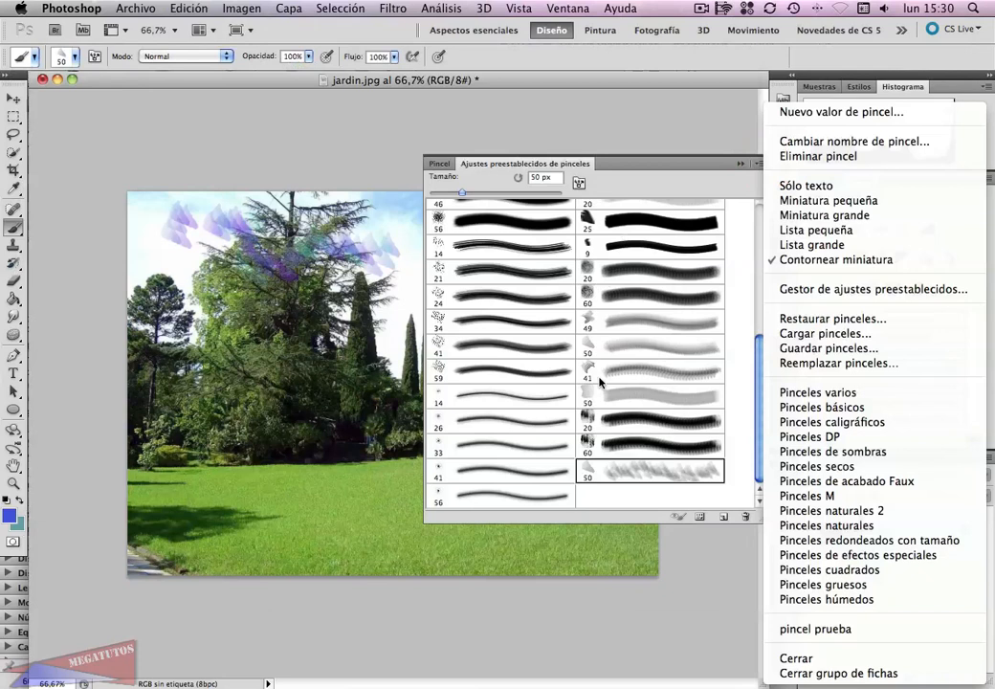
{"action": "left_click", "coordinate": [834, 424]}
{"action": "left_click", "coordinate": [621, 251]}
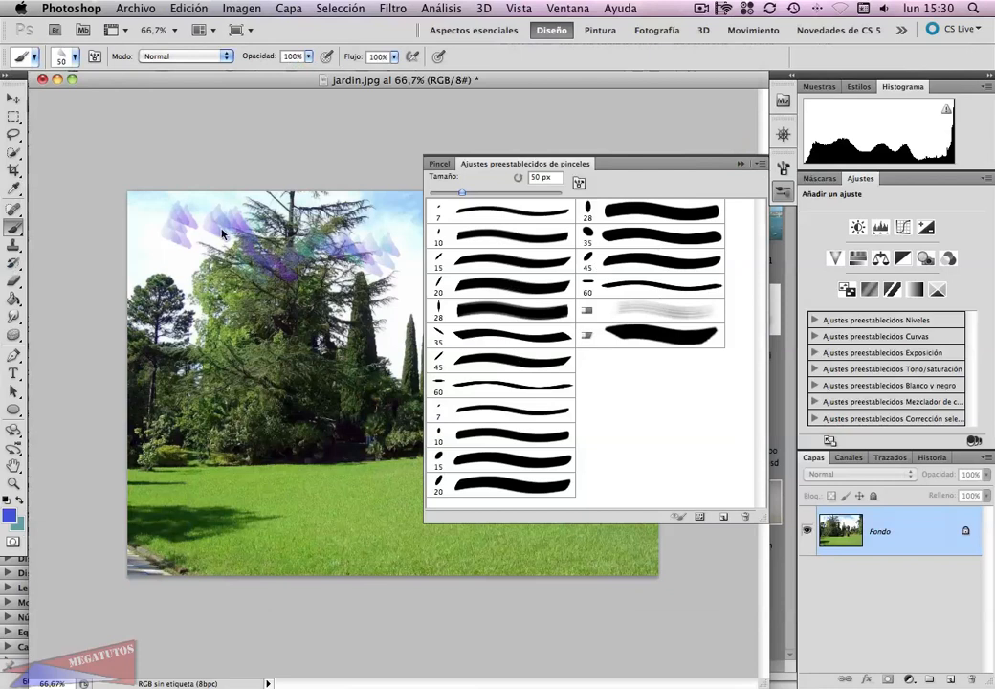
Load the brush set colorido 1.abr into the presets and show the brush tip shape settings.
{"action": "left_click", "coordinate": [755, 163]}
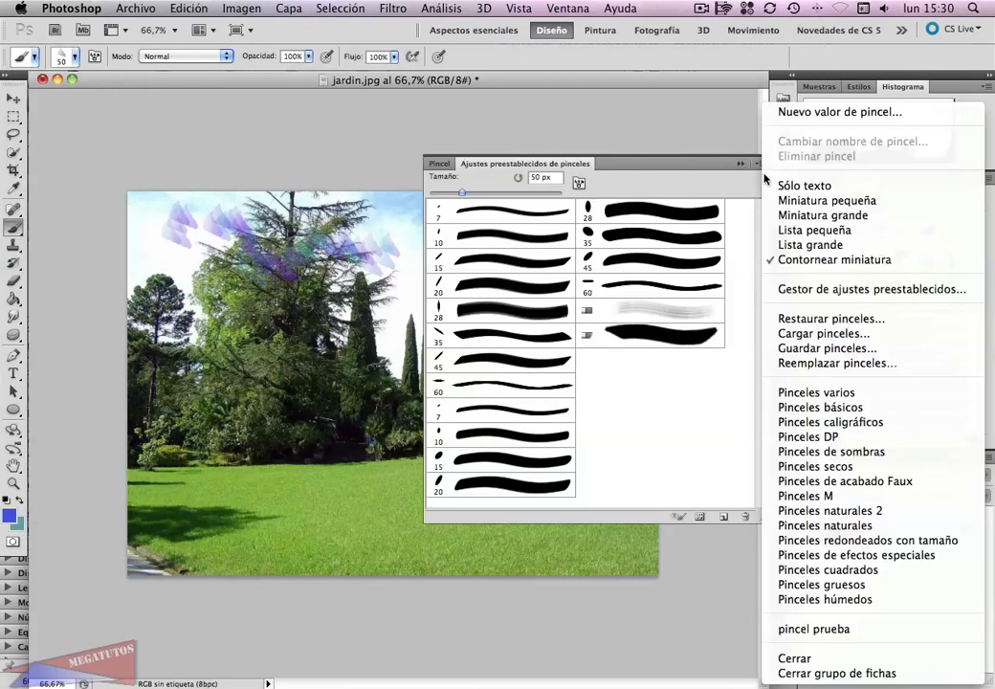
{"action": "left_click", "coordinate": [860, 337]}
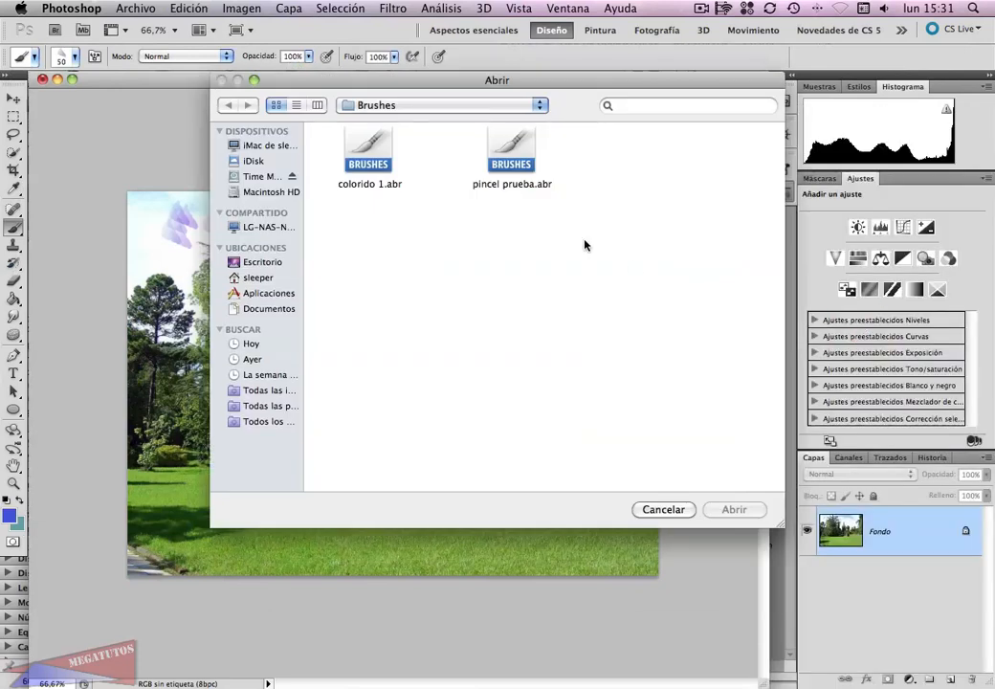
{"action": "double_click", "coordinate": [372, 165]}
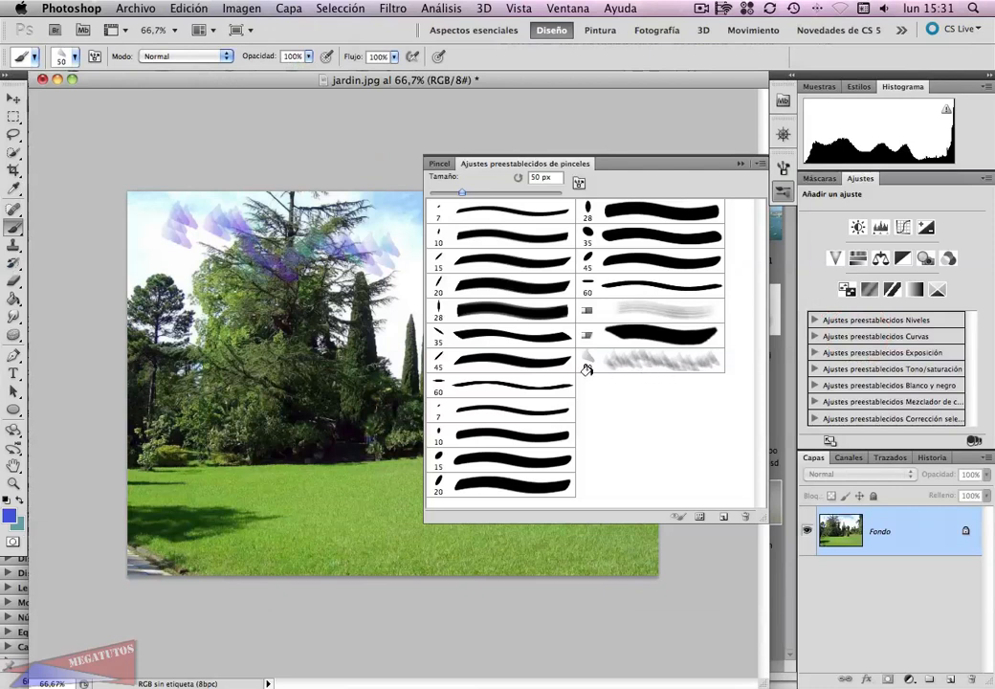
{"action": "left_click", "coordinate": [439, 163]}
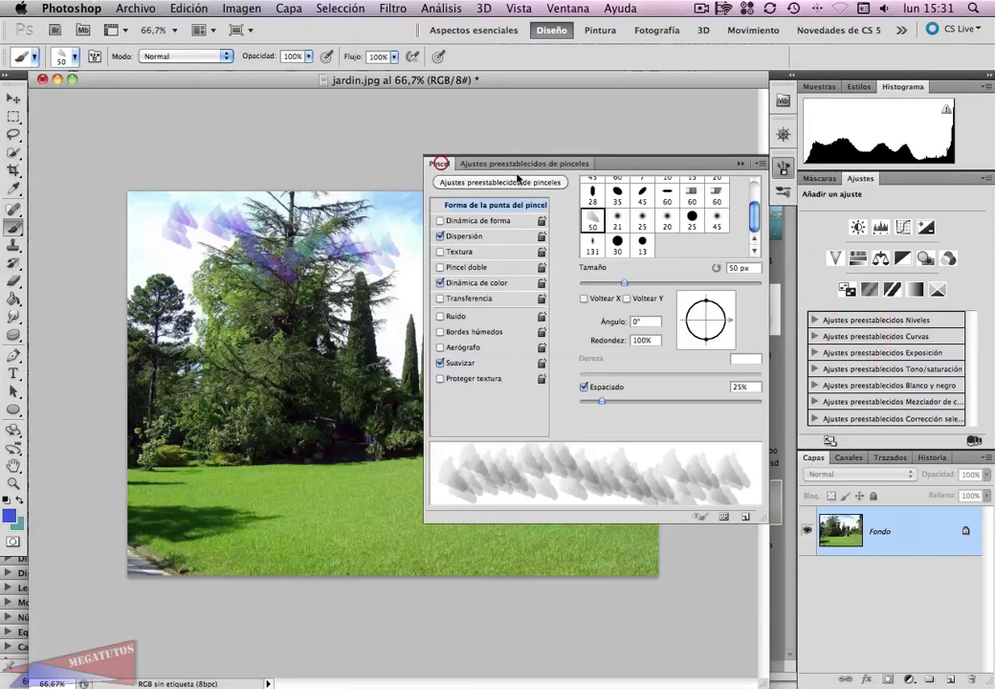